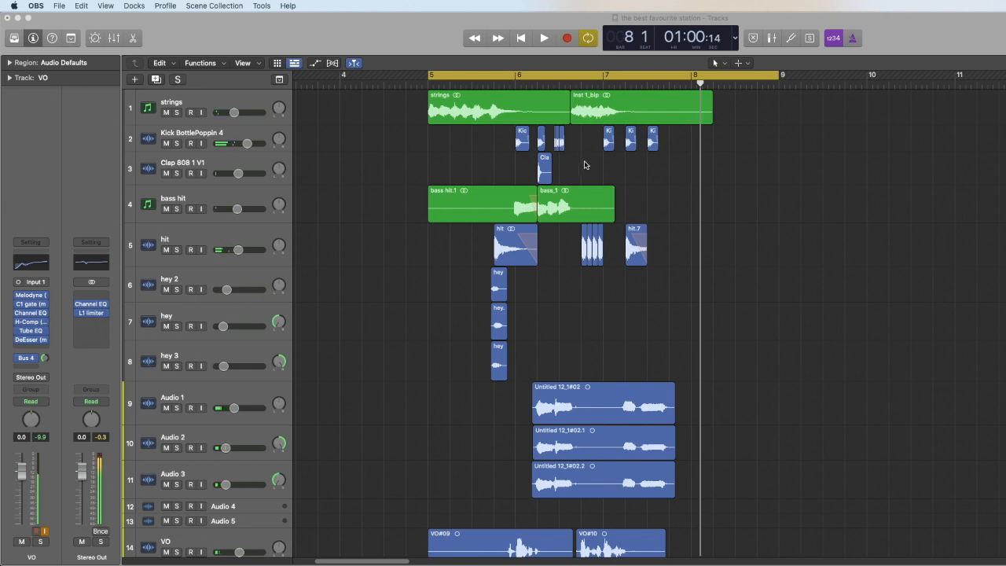
Step: Mute every track in the project, from the strings down to the VO tracks
{"action": "left_click", "coordinate": [212, 100]}
{"action": "scroll", "coordinate": [226, 140], "scroll_direction": "down", "scroll_amount": 5}
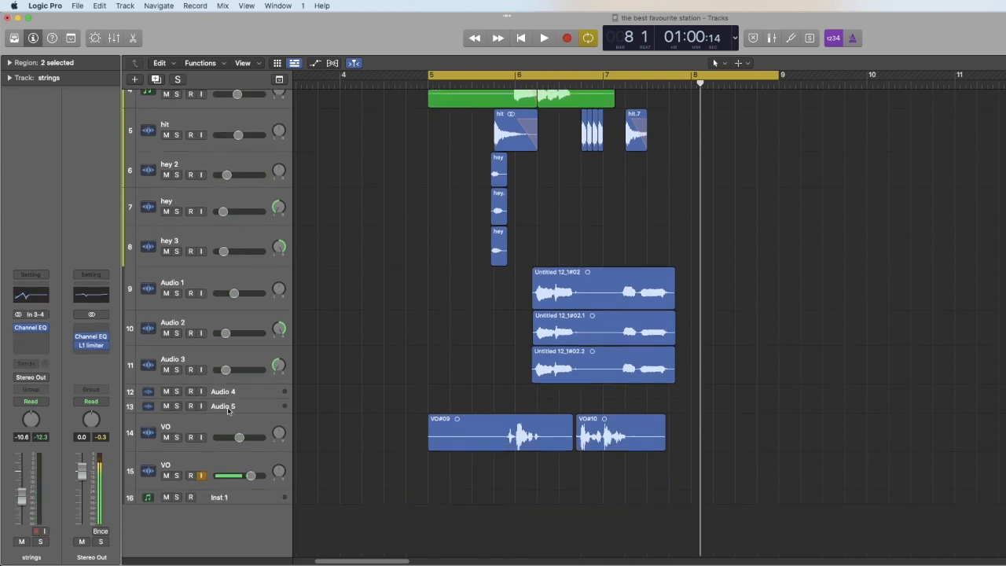
{"action": "left_click", "coordinate": [216, 422]}
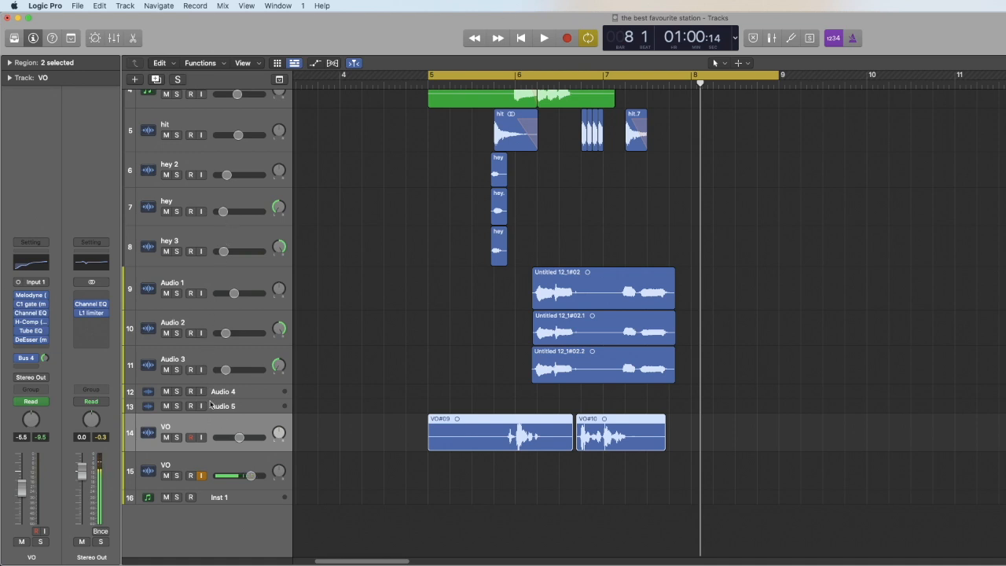
{"action": "scroll", "coordinate": [219, 339], "scroll_direction": "up", "scroll_amount": 5}
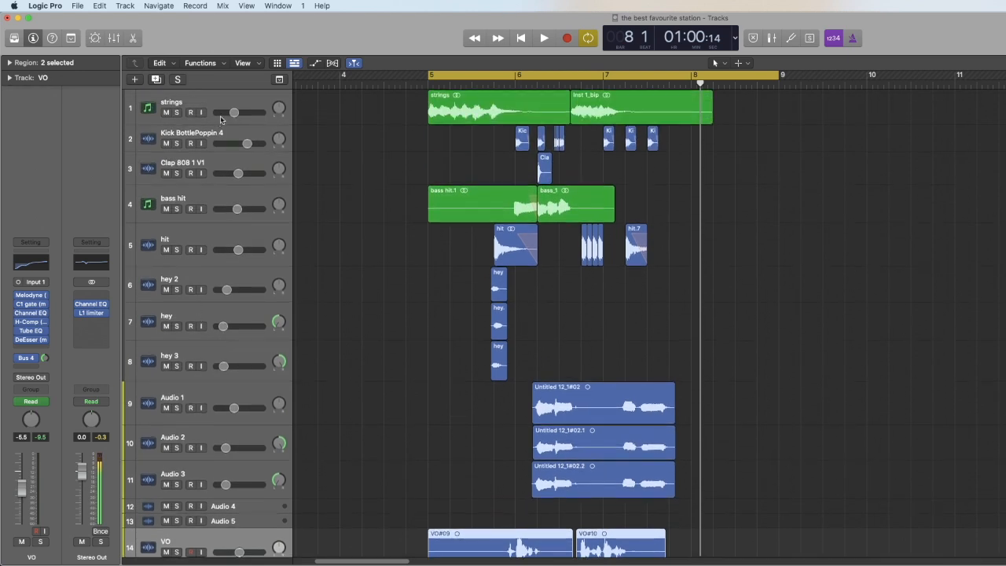
{"action": "key", "text": "super+a"}
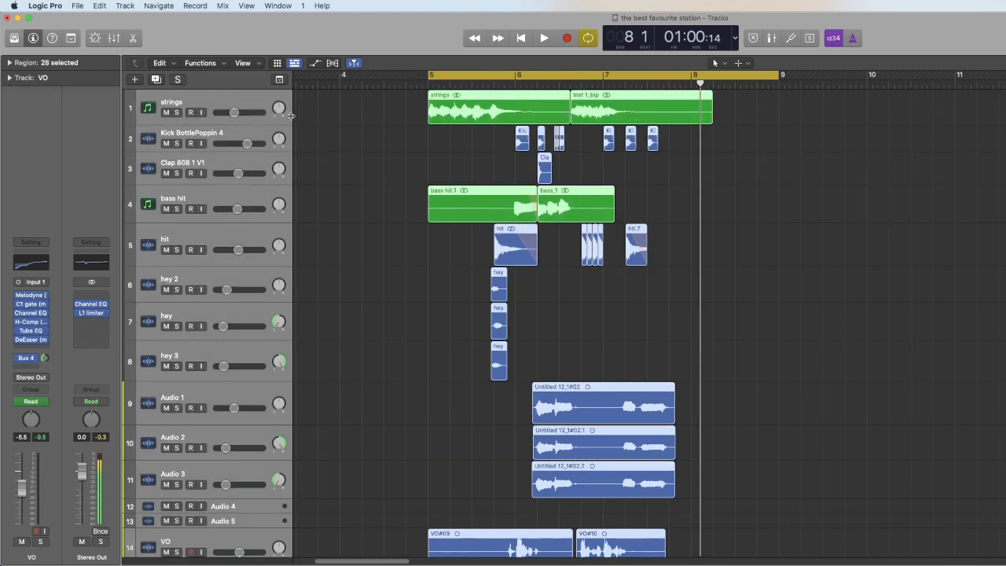
{"action": "left_click", "coordinate": [166, 113]}
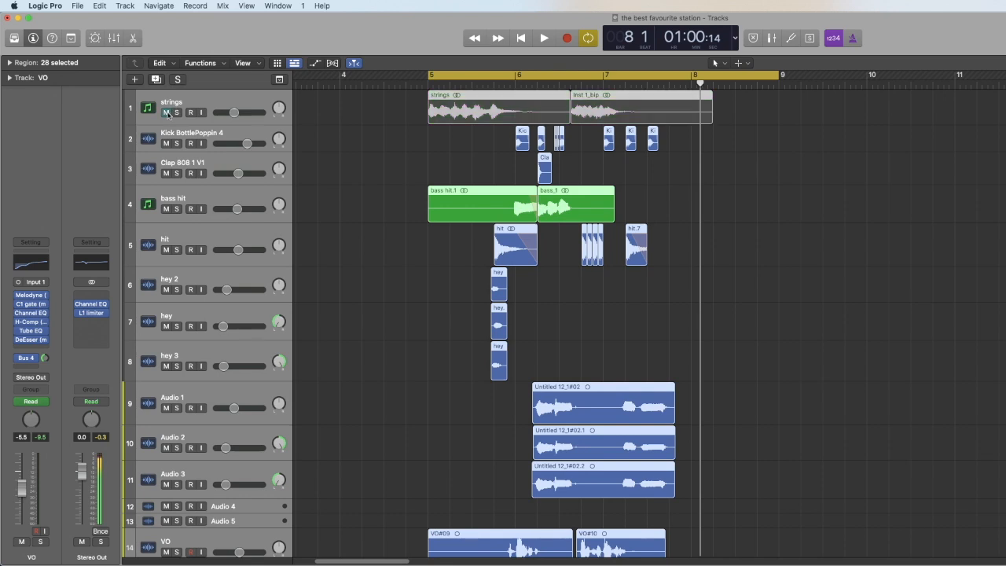
Step: Unmute only the strings track and deselect its regions
{"action": "left_click", "coordinate": [217, 99]}
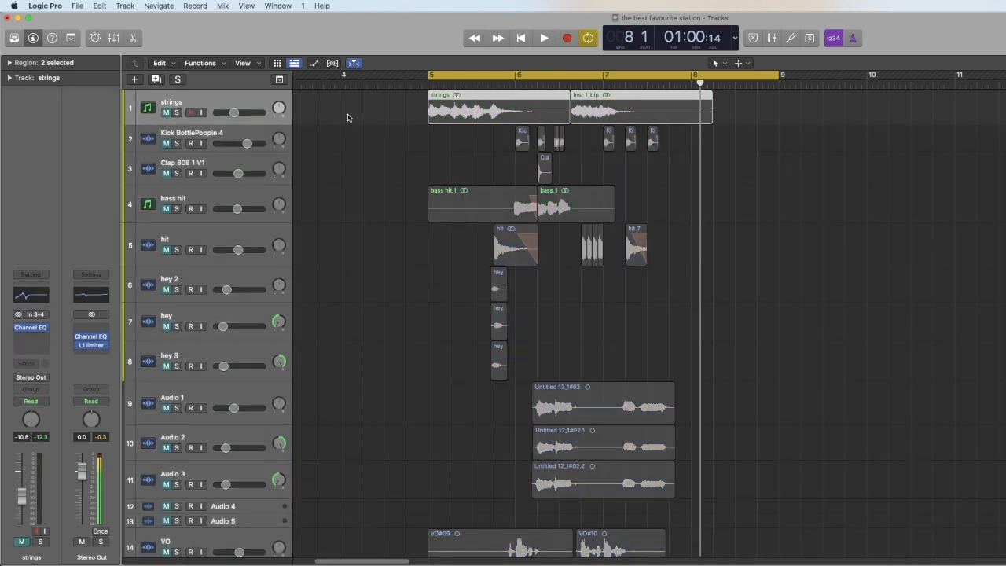
{"action": "left_click", "coordinate": [169, 114]}
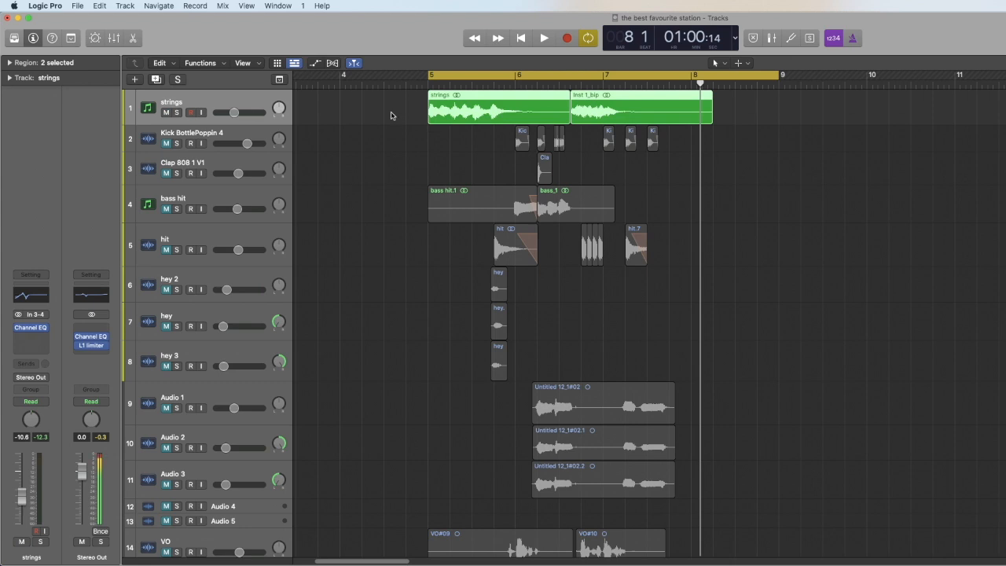
{"action": "left_click", "coordinate": [391, 115]}
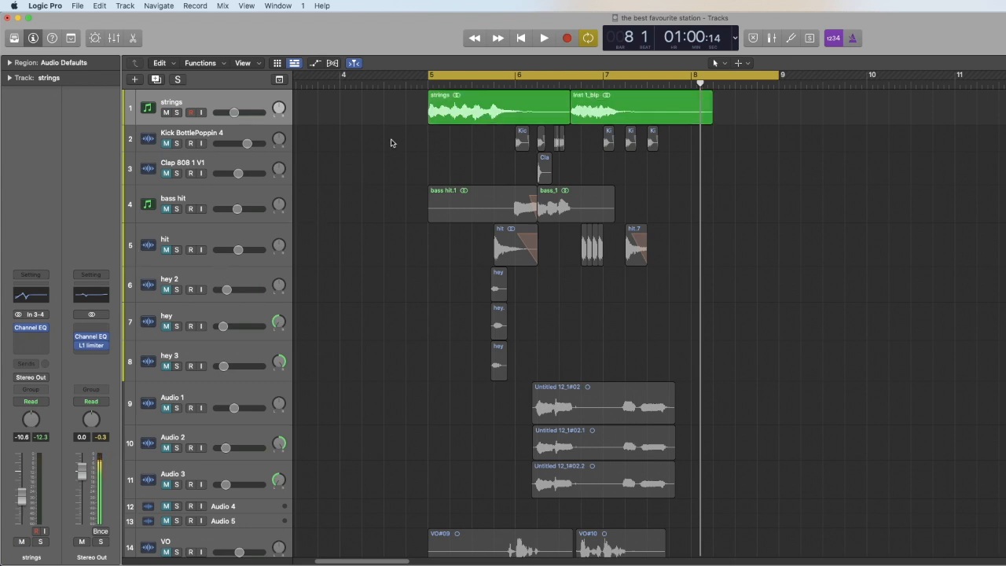
Step: Play the strings part on its own from bar 5 and stop after listening
{"action": "left_click", "coordinate": [428, 84]}
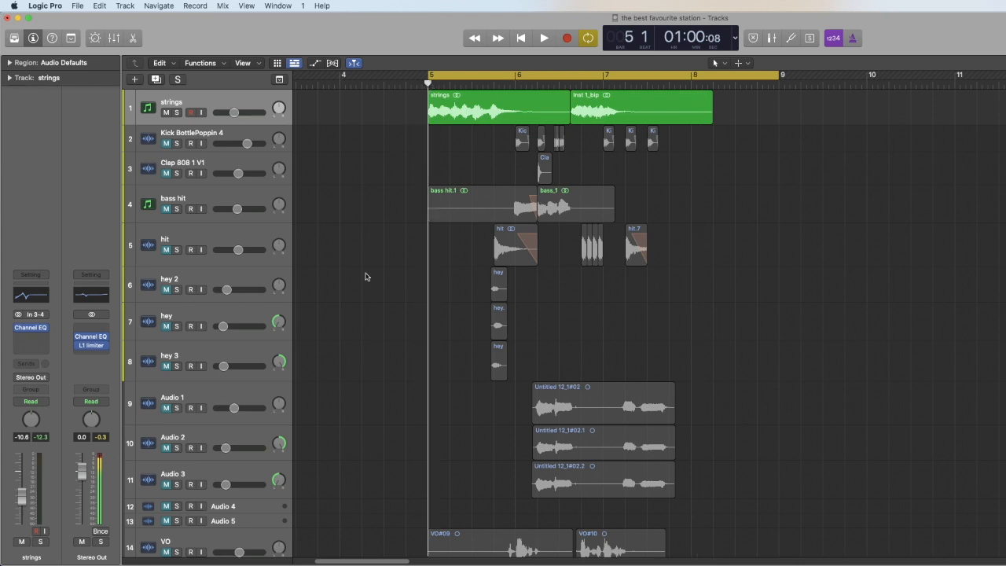
{"action": "key", "text": "space"}
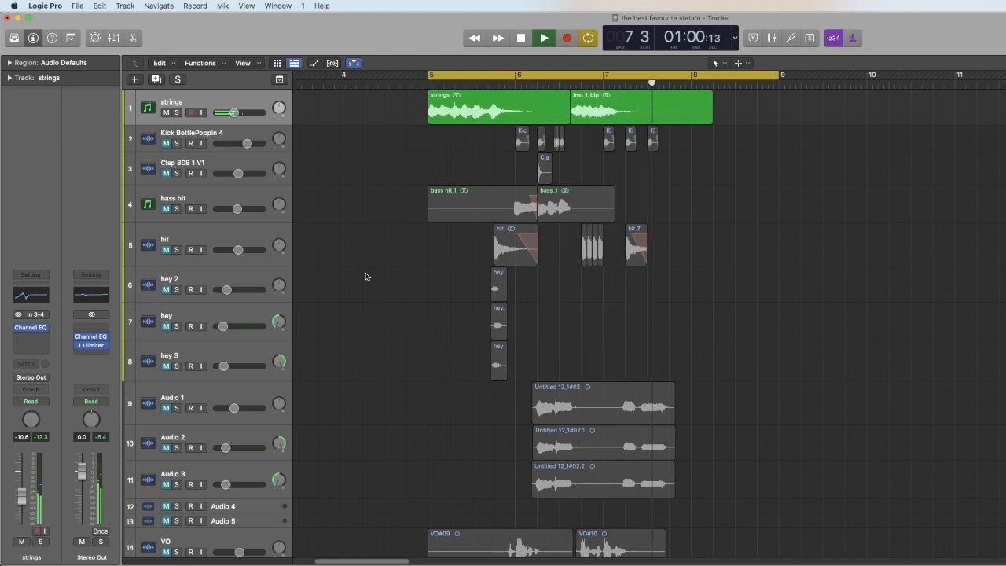
{"action": "key", "text": "space"}
Step: Compare the strings during playback with their Channel EQ bypassed and re-enabled, and close the EQ
{"action": "mouse_move", "coordinate": [30, 332]}
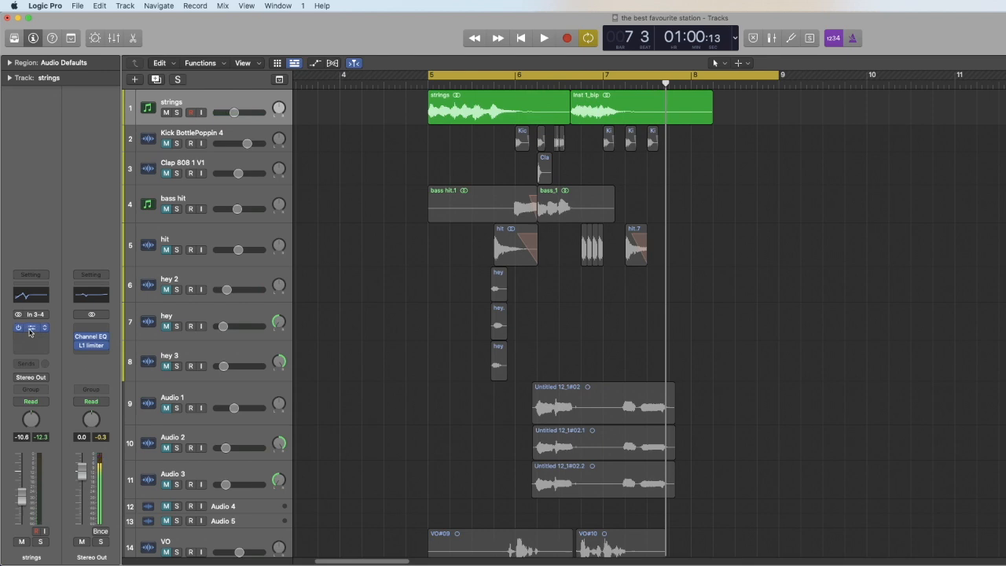
{"action": "left_click", "coordinate": [30, 332]}
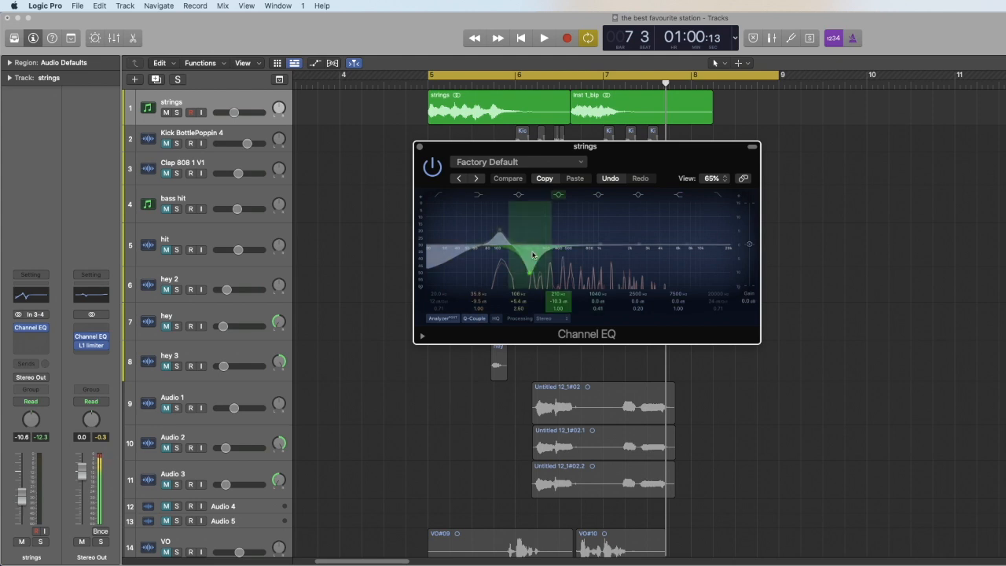
{"action": "left_click", "coordinate": [433, 167]}
{"action": "key", "text": "space"}
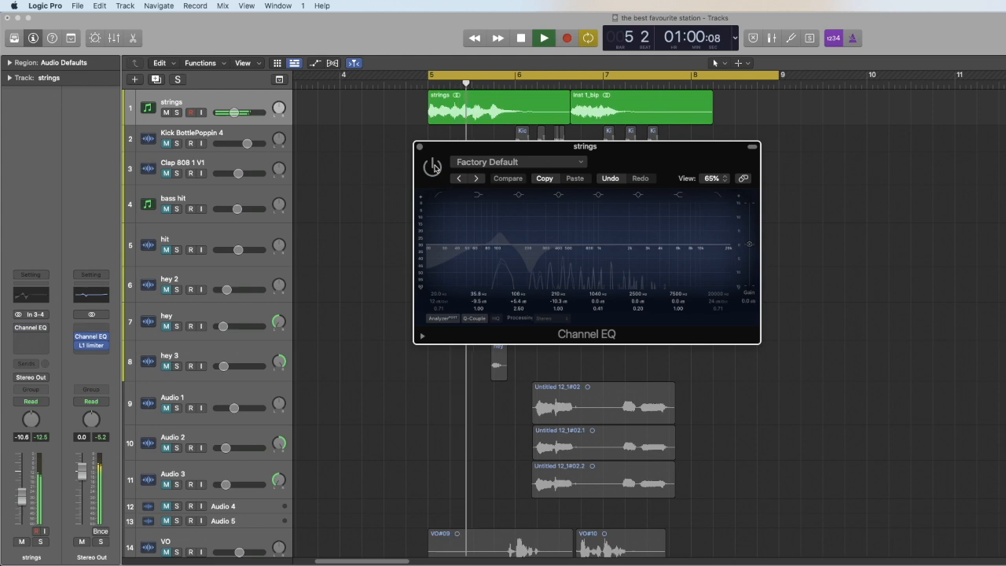
{"action": "left_click", "coordinate": [433, 166]}
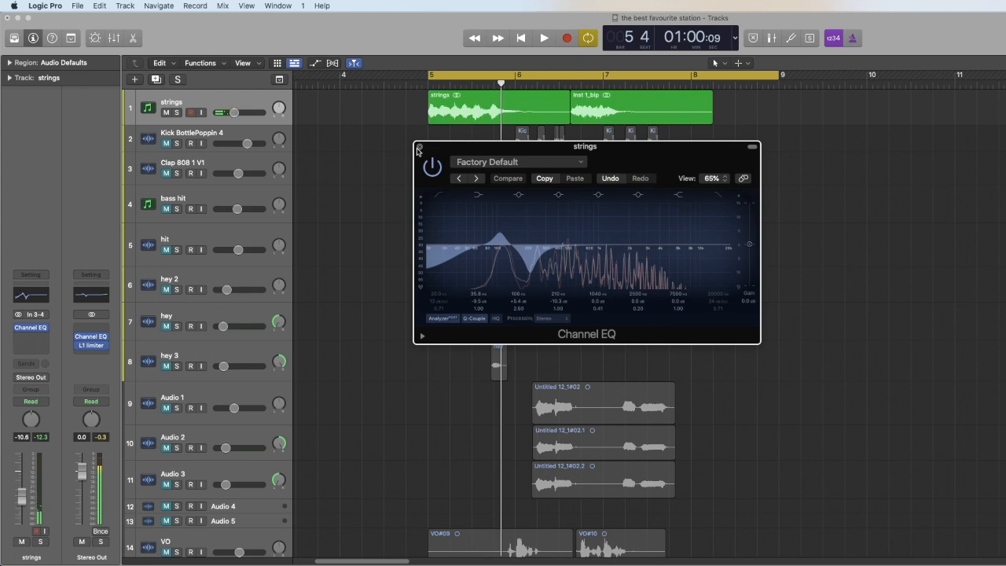
{"action": "left_click", "coordinate": [419, 147]}
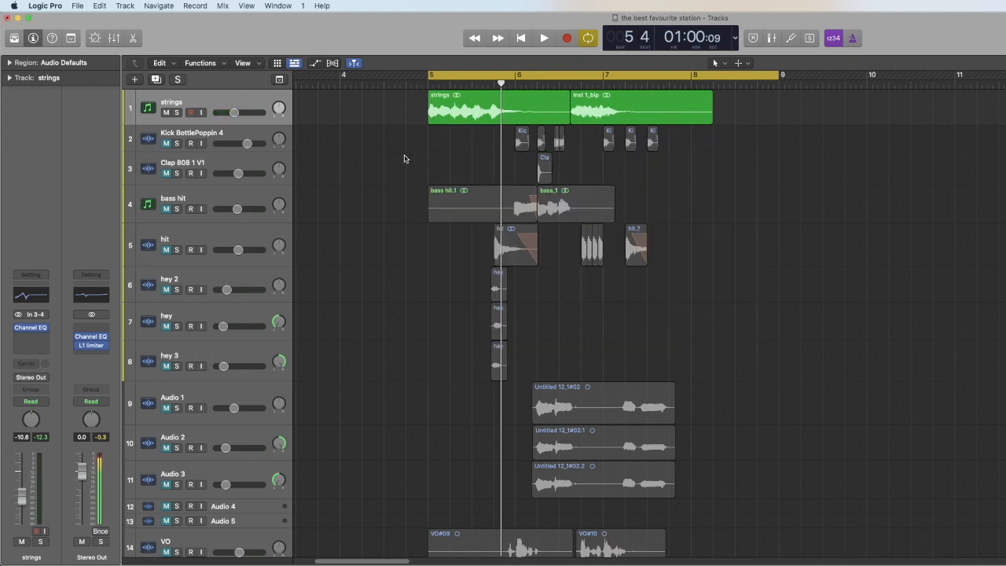
Step: Unmute the Kick BottlePoppin 4 track and play it together with the strings
{"action": "left_click", "coordinate": [181, 145]}
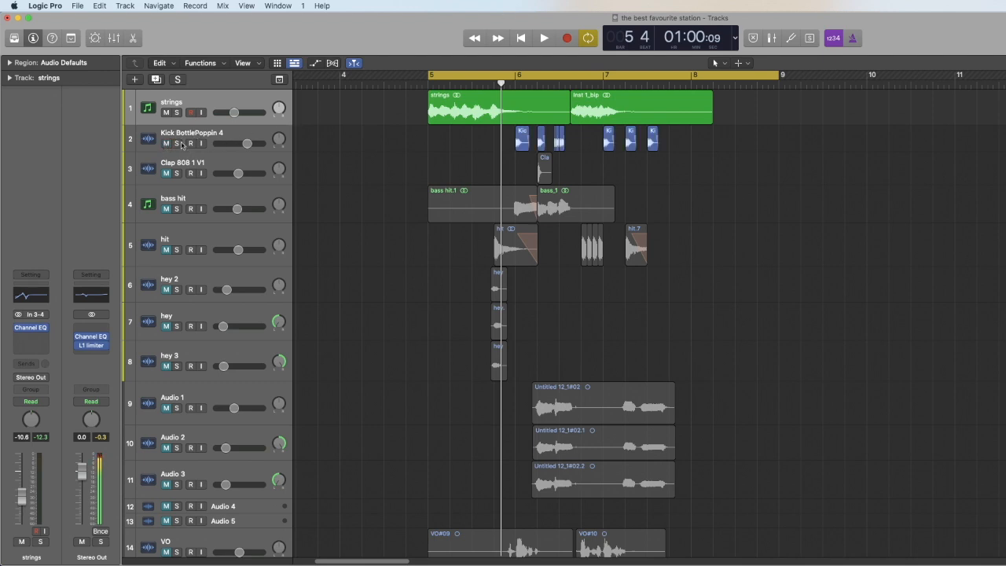
{"action": "key", "text": "space"}
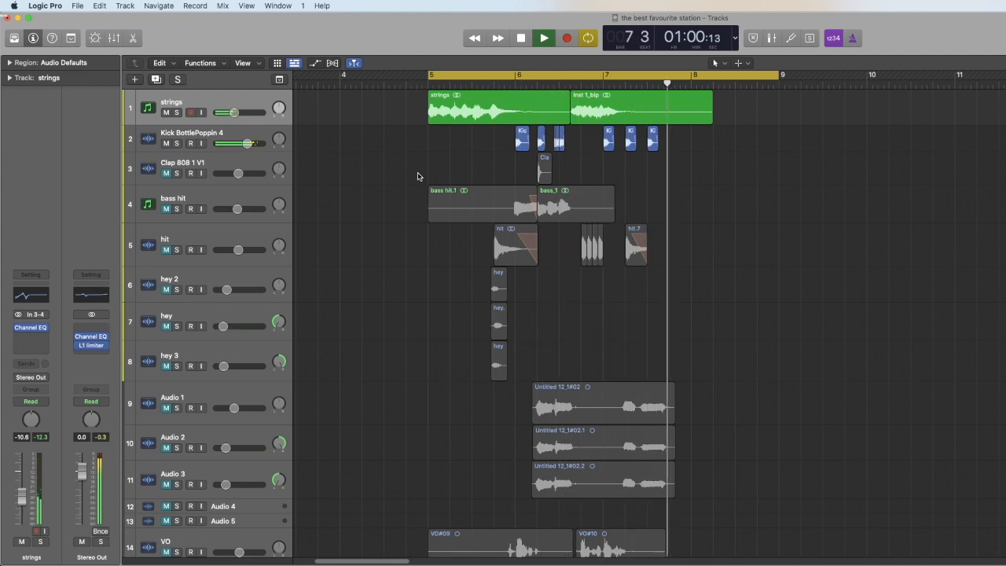
{"action": "key", "text": "space"}
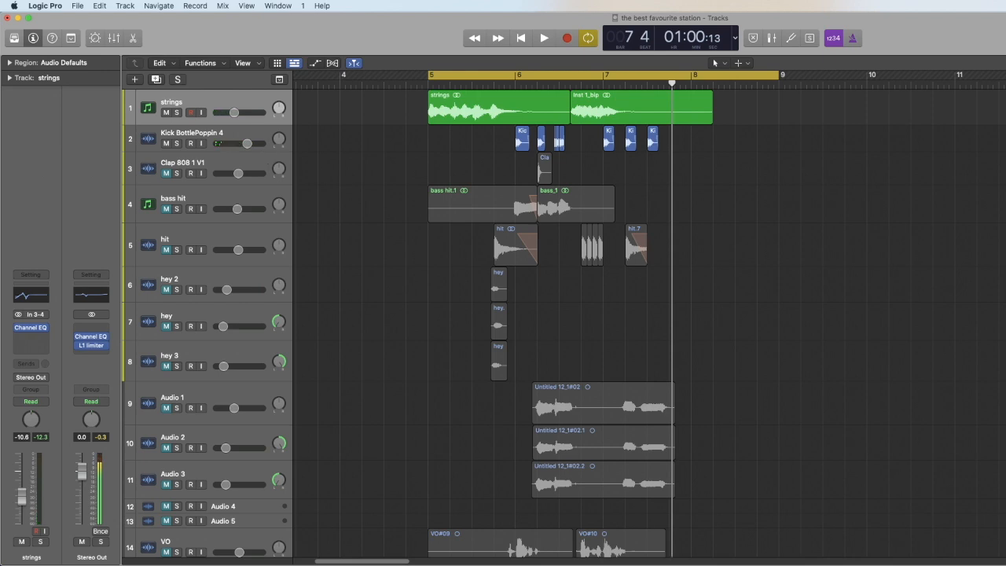
Step: Examine the kick regions between bars 6 and 7 up close and play that passage
{"action": "key", "text": "super+Right"}
{"action": "key", "text": "super+Right"}
{"action": "key", "text": "super+Right"}
{"action": "key", "text": "super+Right"}
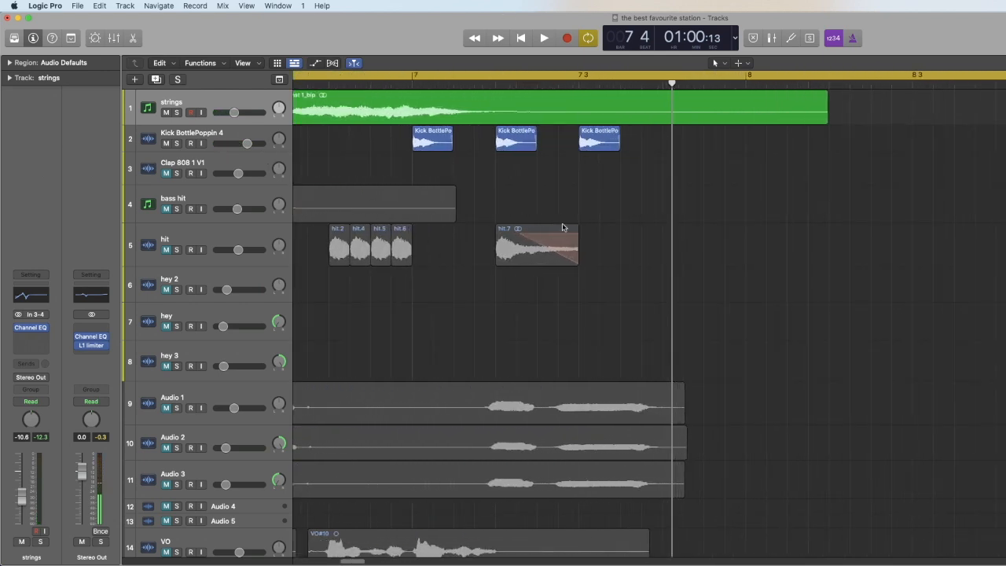
{"action": "left_click_drag", "start_coordinate": [351, 561], "coordinate": [343, 563]}
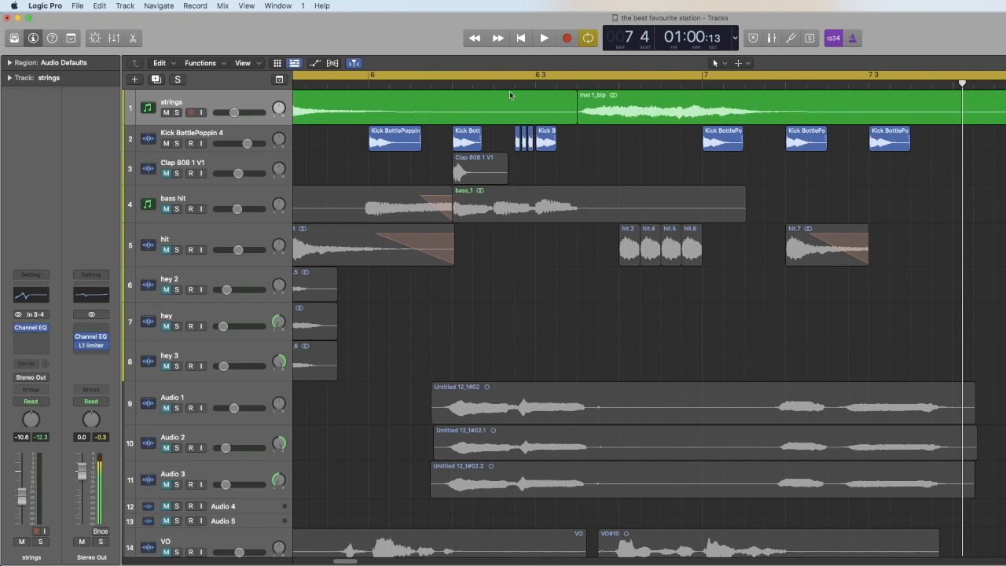
{"action": "key", "text": "space"}
{"action": "key", "text": "space"}
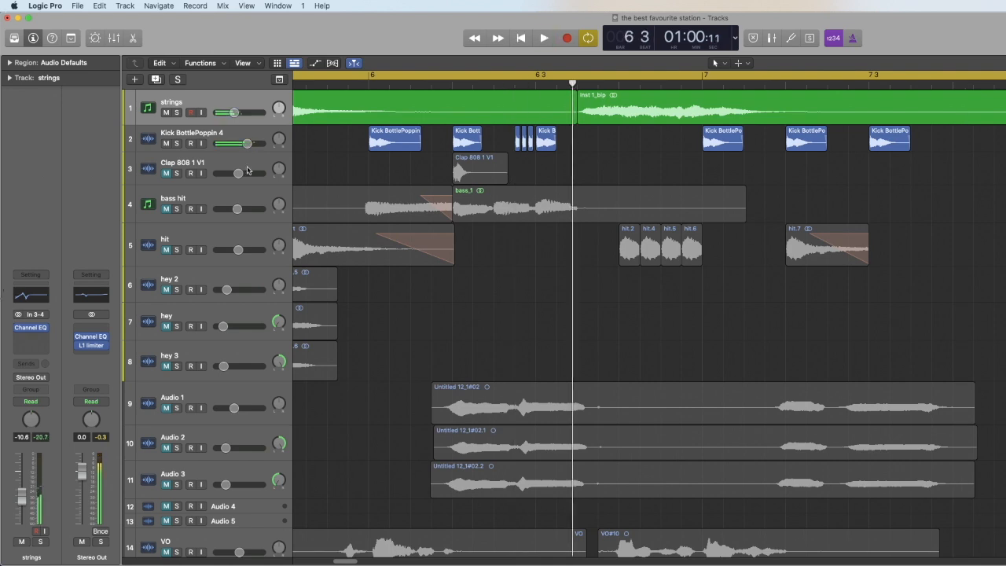
Step: Compare the Kick BottlePoppin 4 track in playback with its Channel EQ bypassed and re-enabled, and close the EQ
{"action": "left_click", "coordinate": [180, 137]}
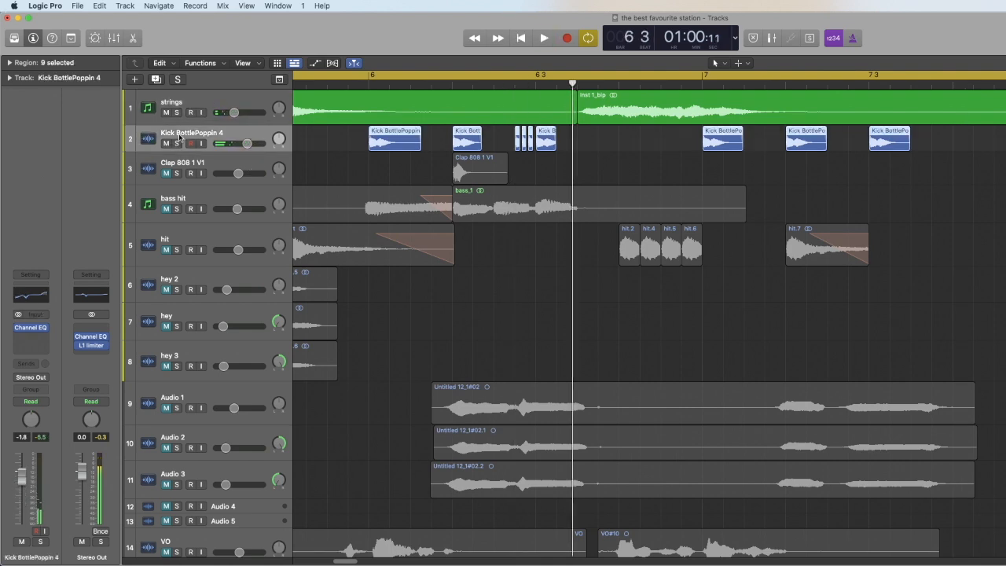
{"action": "left_click", "coordinate": [21, 299]}
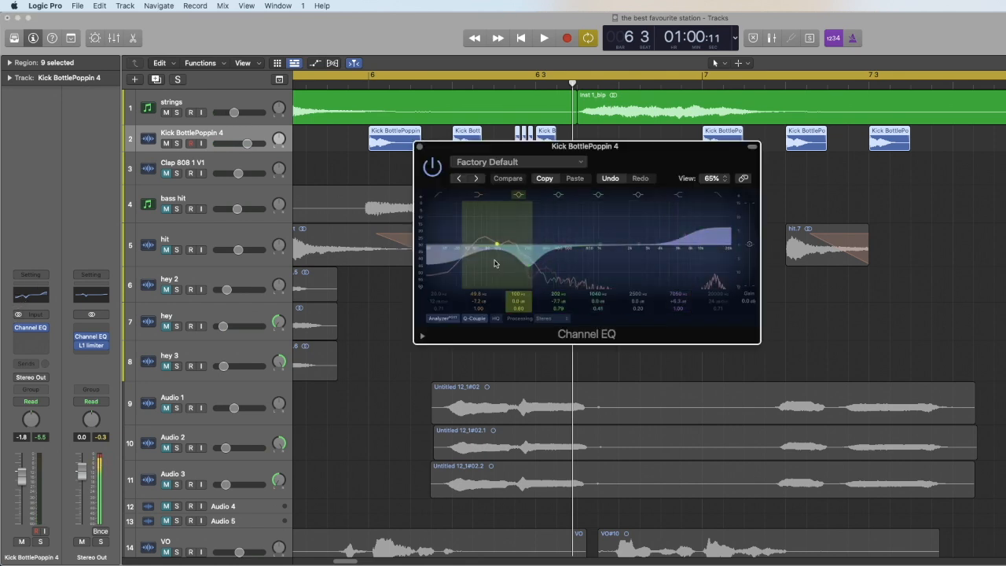
{"action": "left_click", "coordinate": [431, 169]}
{"action": "key", "text": "space"}
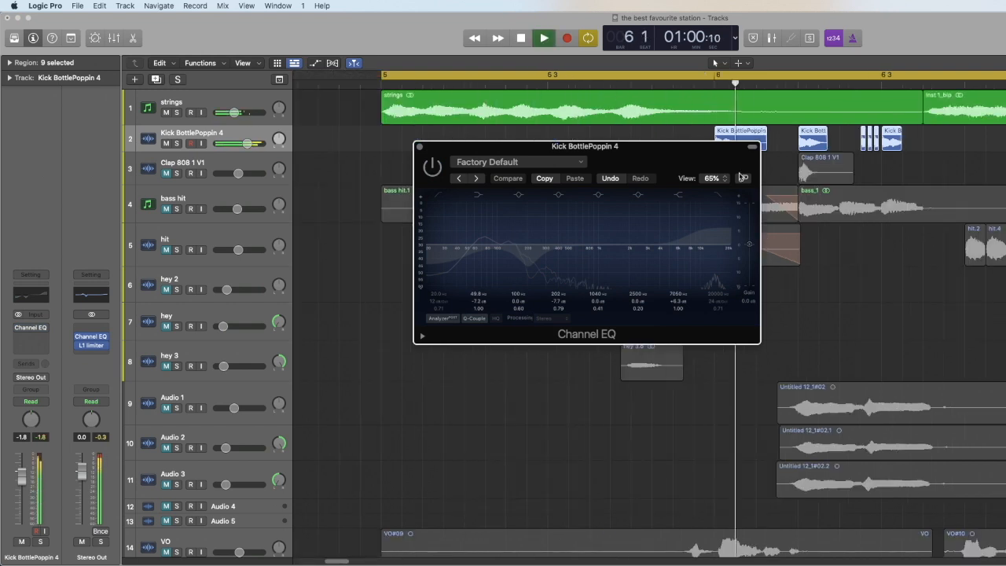
{"action": "key", "text": "space"}
{"action": "left_click", "coordinate": [431, 167]}
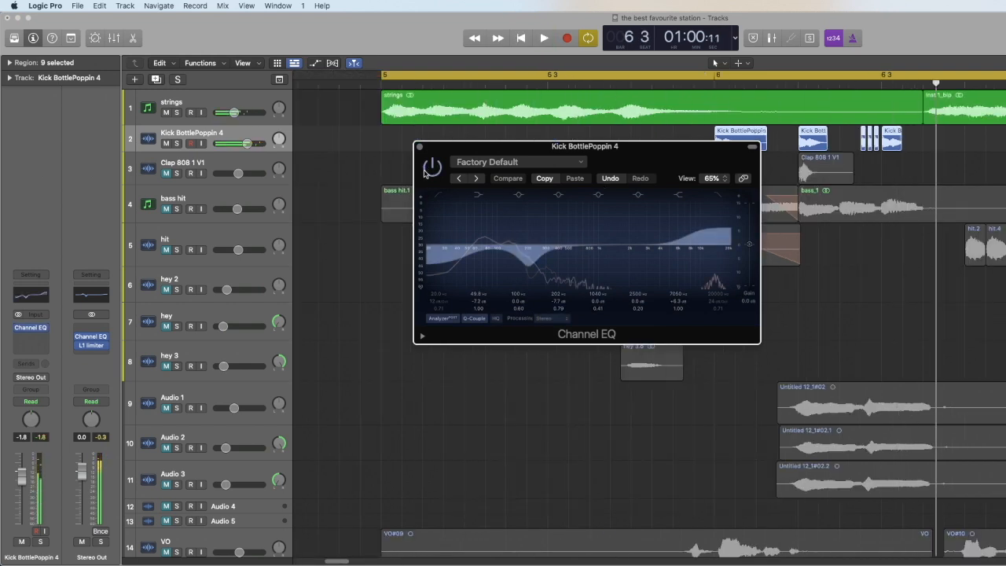
{"action": "key", "text": "space"}
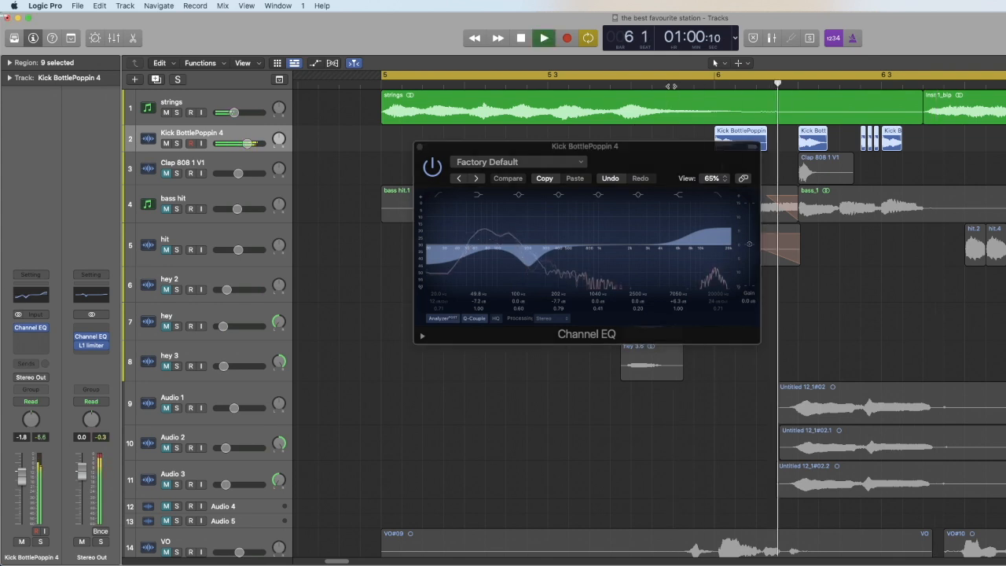
{"action": "key", "text": "space"}
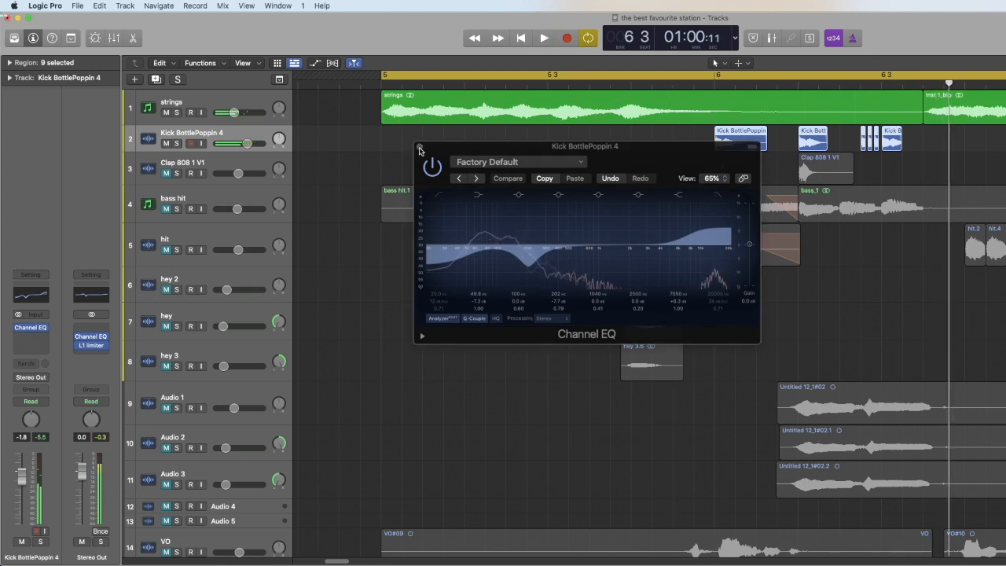
{"action": "left_click", "coordinate": [419, 146]}
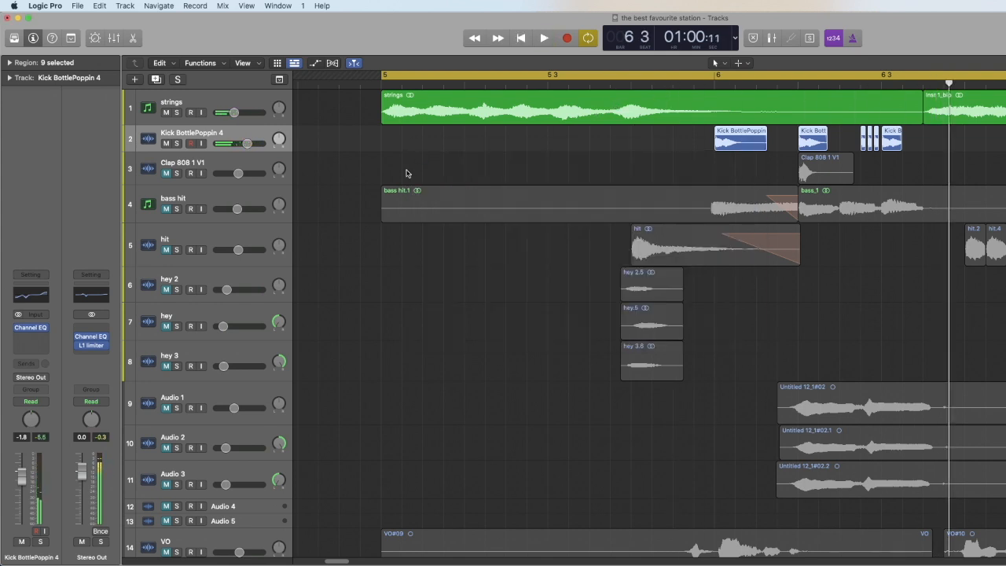
Step: Unmute the Clap 808 1 V1 track and play it with the strings and kick from around bar 6
{"action": "left_click", "coordinate": [168, 173], "text": "shift"}
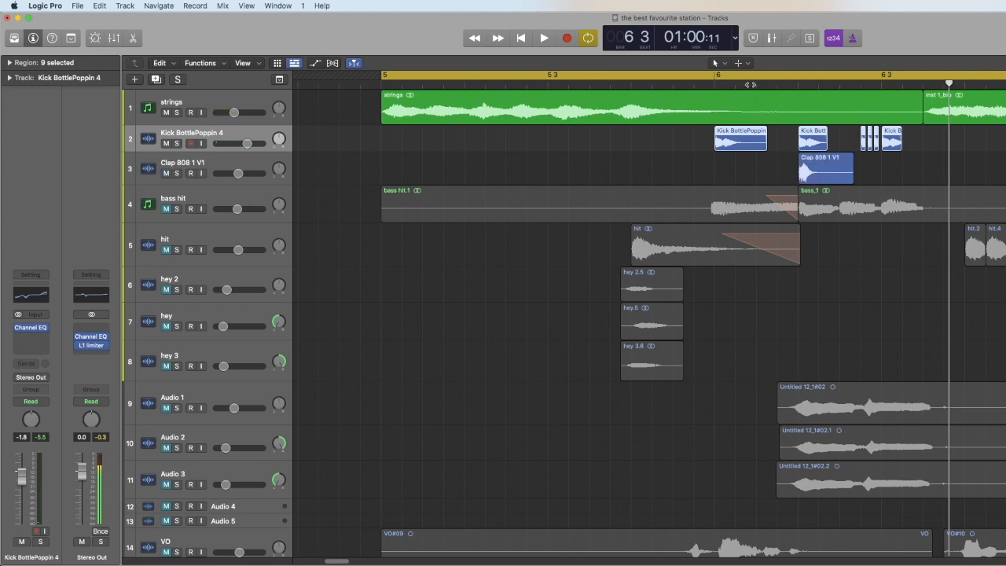
{"action": "double_click", "coordinate": [753, 84]}
{"action": "left_click", "coordinate": [445, 84]}
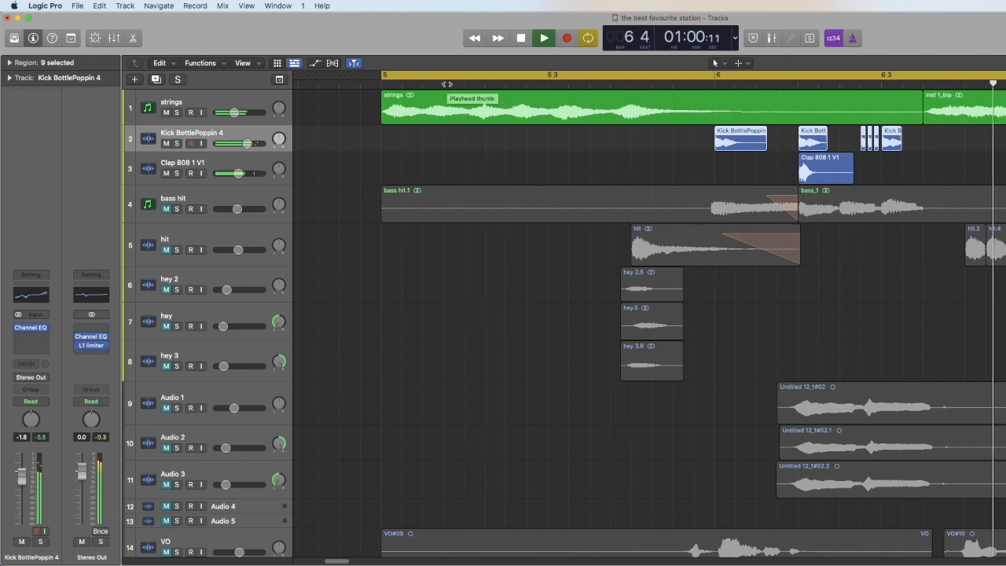
{"action": "key", "text": "space"}
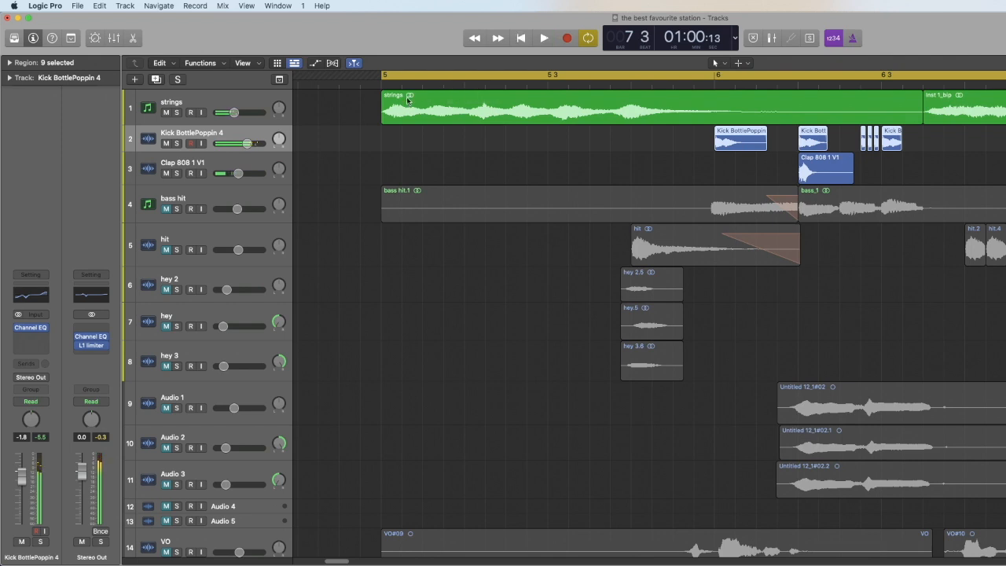
Step: Compare the Clap 808 1 V1 track in playback with its Channel EQ bypassed and re-enabled, and close the EQ
{"action": "left_click", "coordinate": [239, 169]}
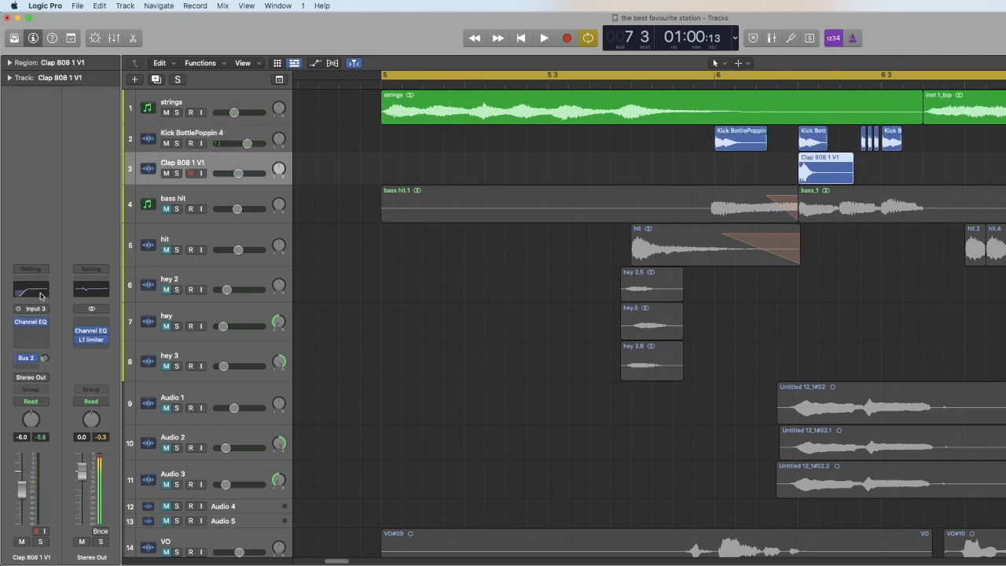
{"action": "left_click", "coordinate": [40, 292]}
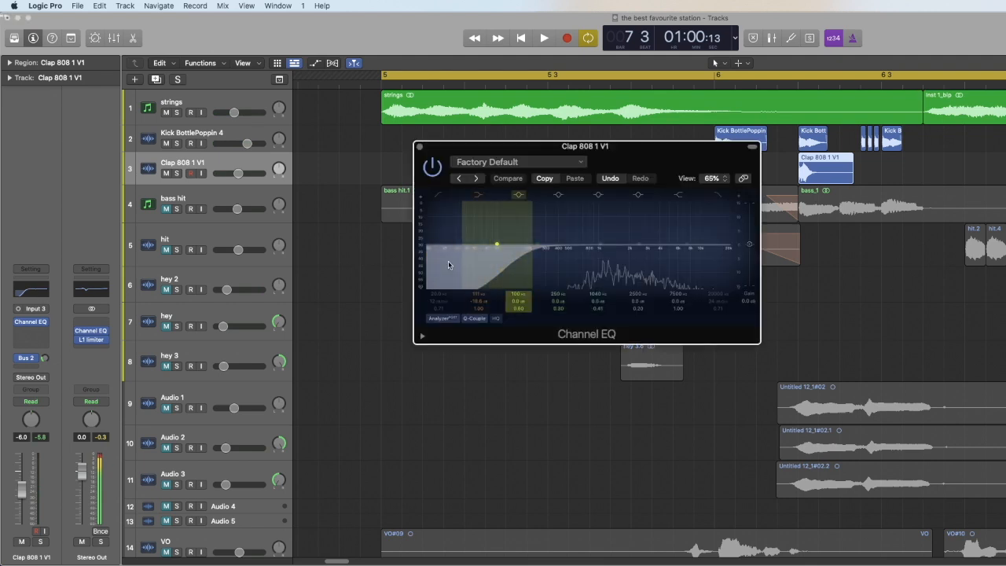
{"action": "left_click", "coordinate": [433, 168]}
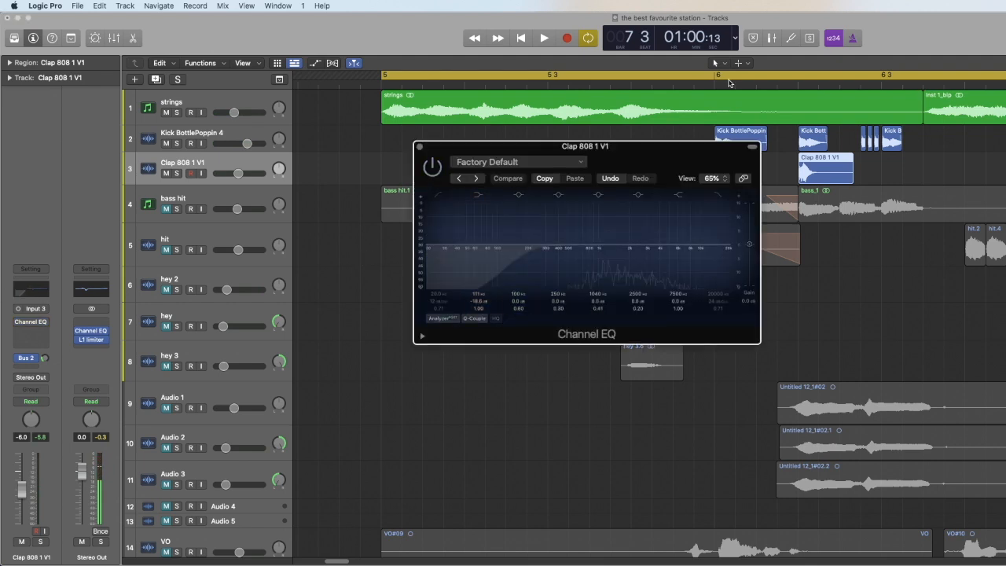
{"action": "double_click", "coordinate": [729, 81]}
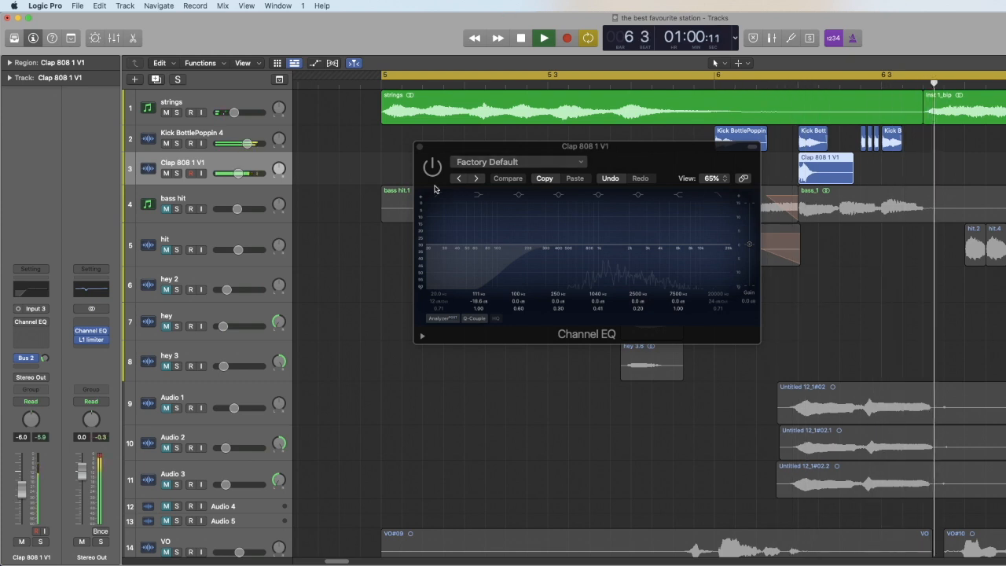
{"action": "key", "text": "space"}
{"action": "left_click", "coordinate": [433, 167]}
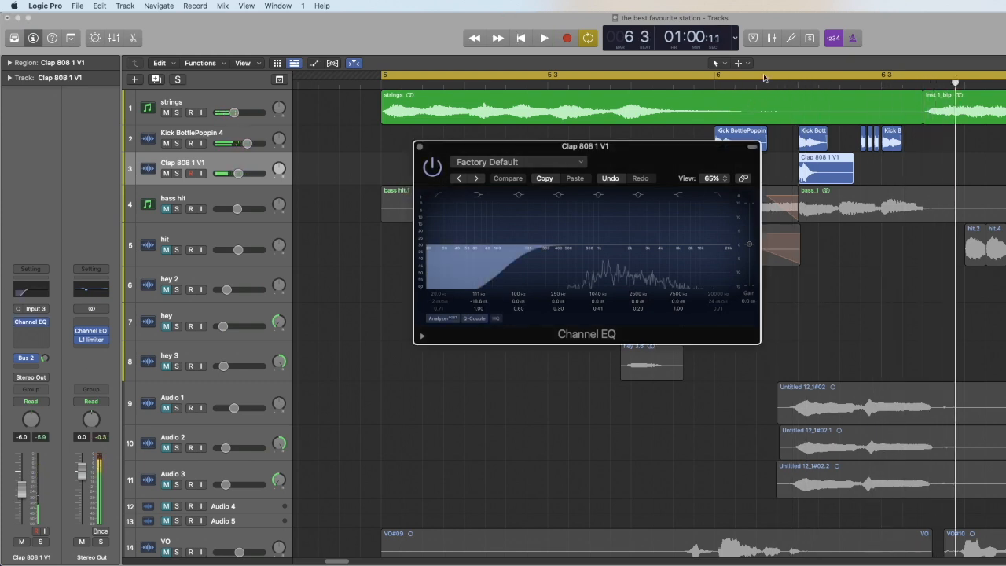
{"action": "double_click", "coordinate": [759, 81]}
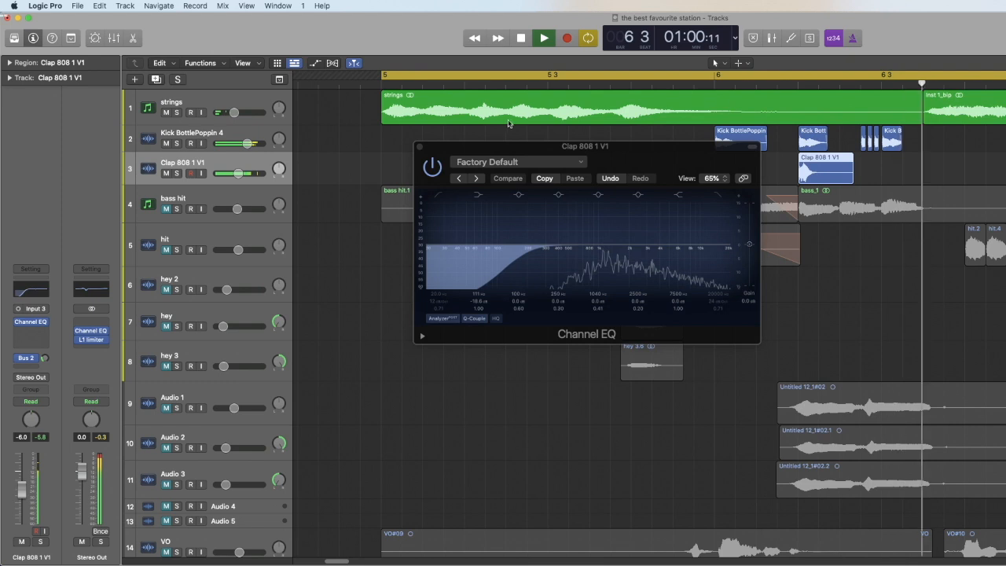
{"action": "key", "text": "space"}
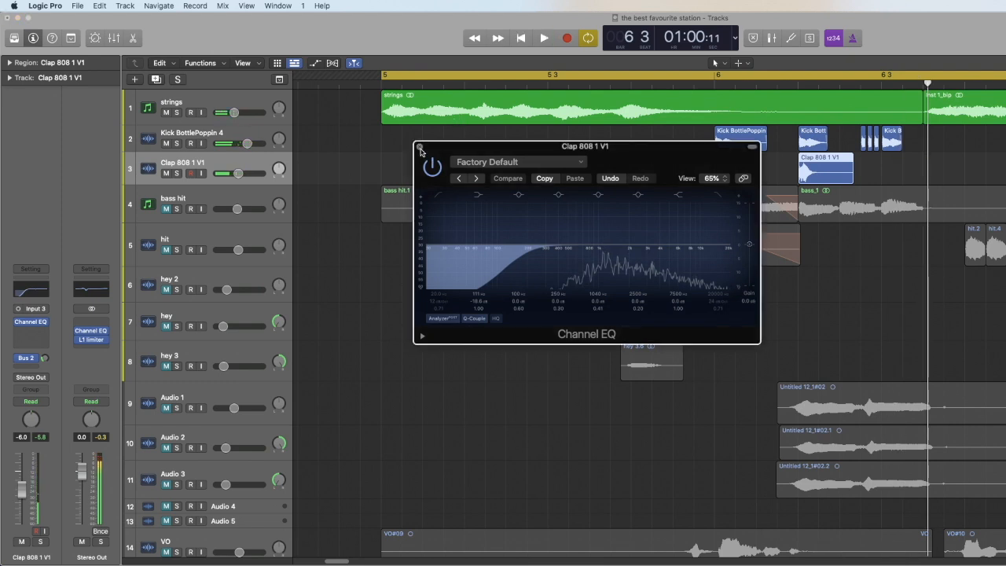
{"action": "left_click", "coordinate": [421, 149]}
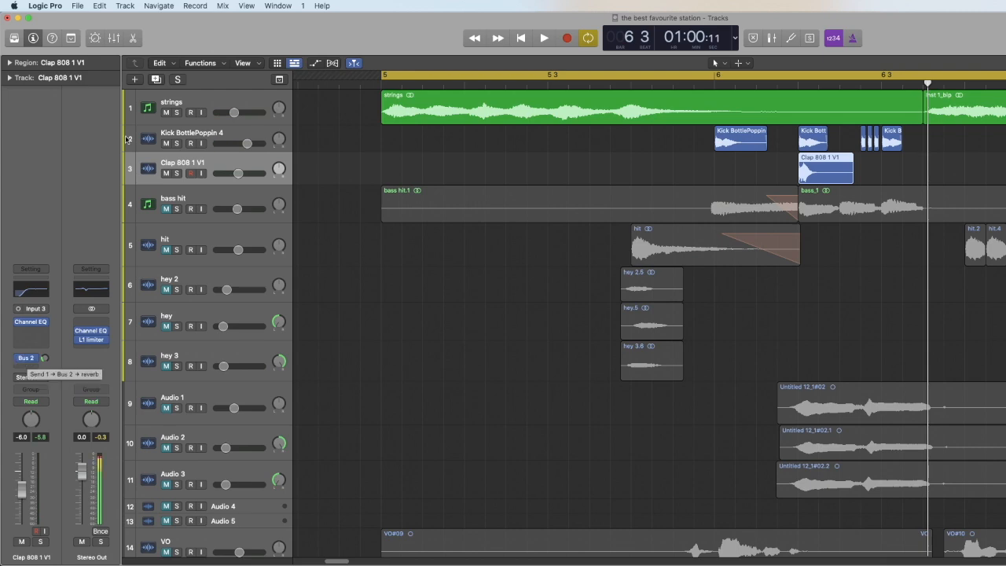
Step: Open the reverb bus's ChromaVerb in the mixer, examine its settings during playback, and close both the plug-in and the mixer
{"action": "left_click", "coordinate": [115, 41]}
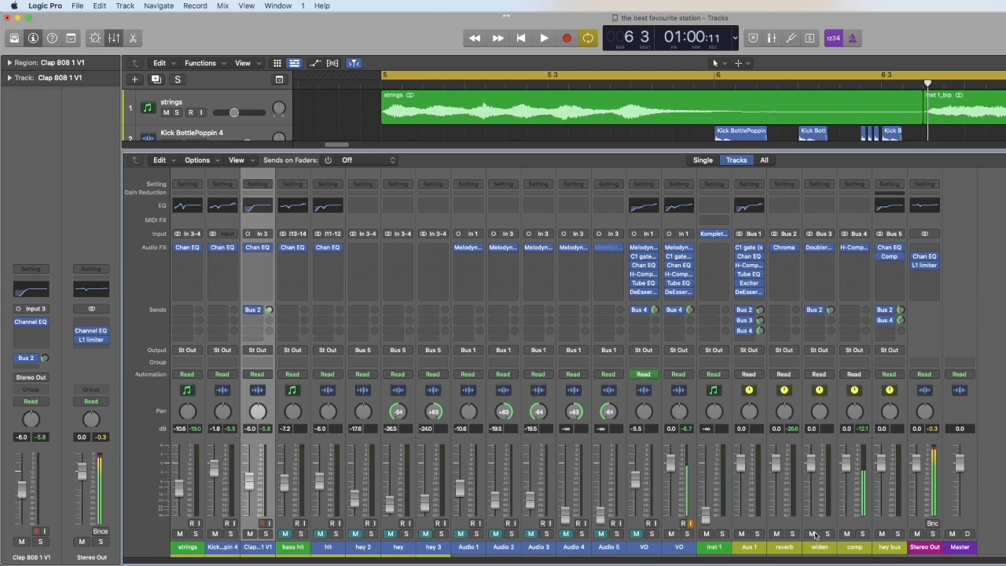
{"action": "mouse_move", "coordinate": [787, 250]}
{"action": "left_click", "coordinate": [787, 250]}
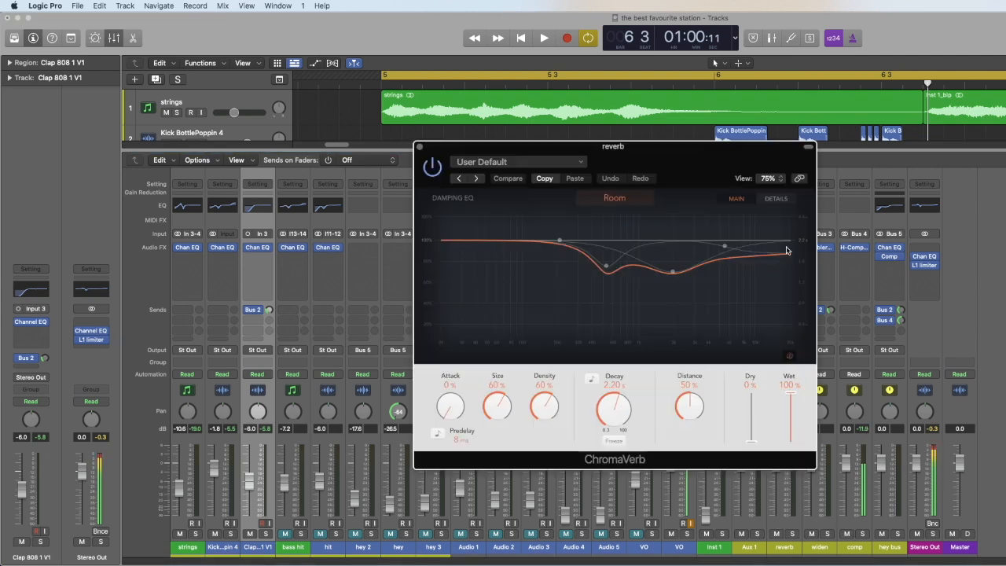
{"action": "key", "text": "space"}
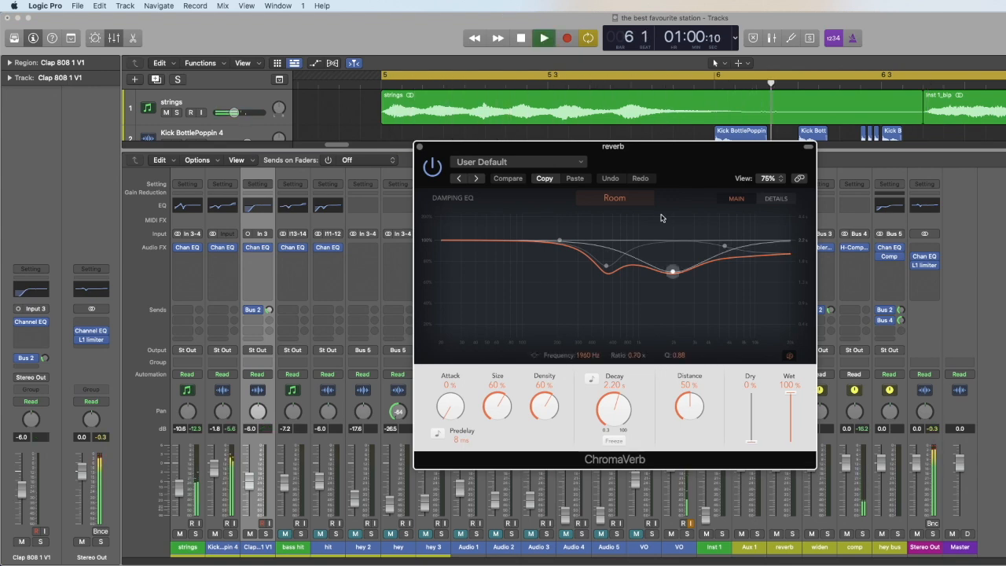
{"action": "key", "text": "space"}
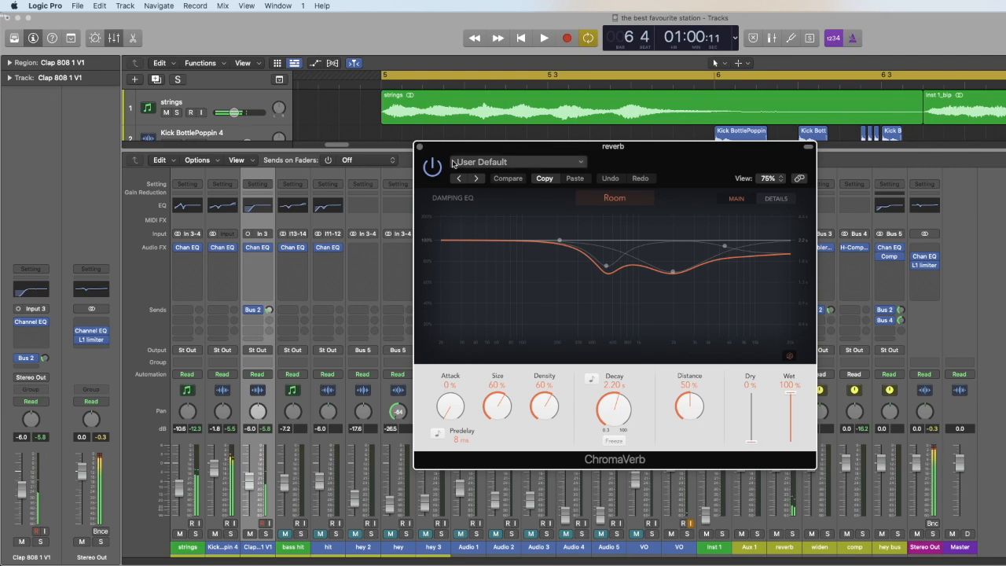
{"action": "left_click", "coordinate": [418, 147]}
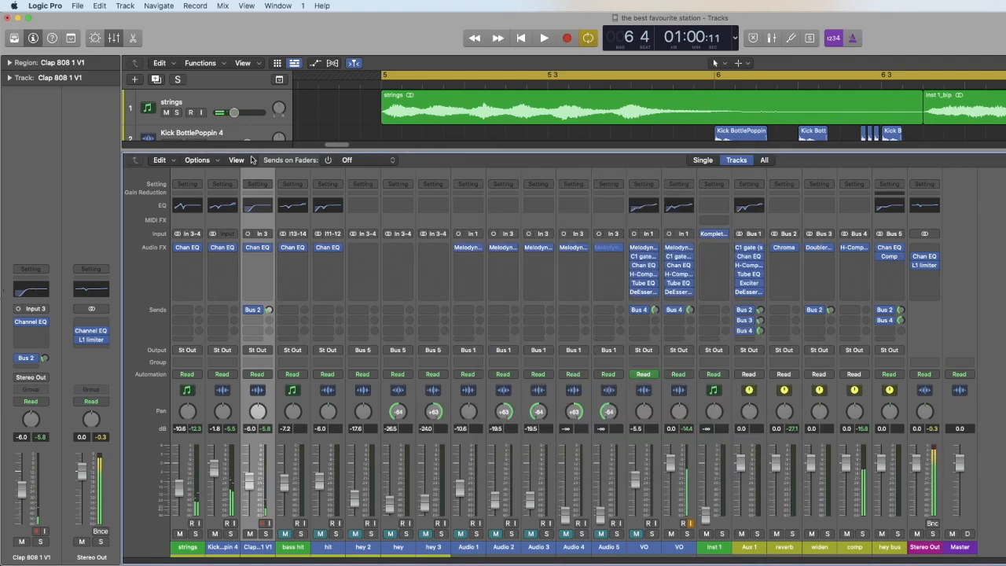
{"action": "left_click", "coordinate": [114, 39]}
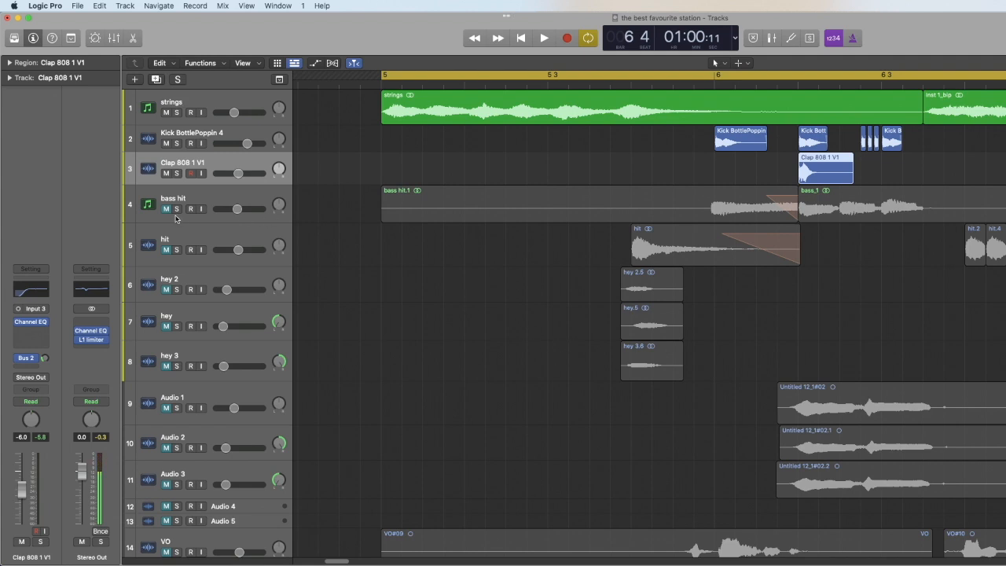
Step: Unmute the bass hit track and play it with the strings, kick and clap from bar 5
{"action": "left_click", "coordinate": [166, 209]}
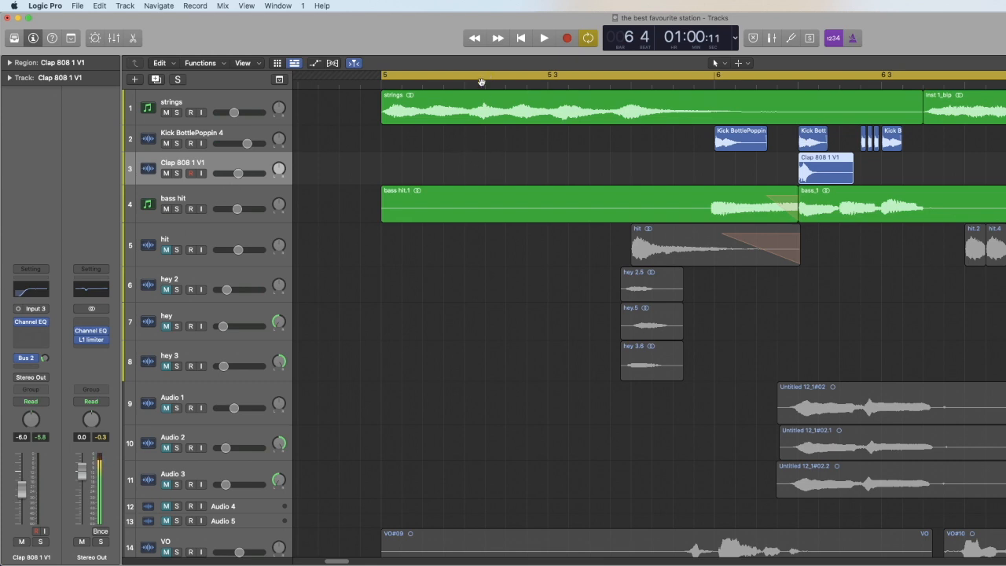
{"action": "left_click", "coordinate": [382, 84]}
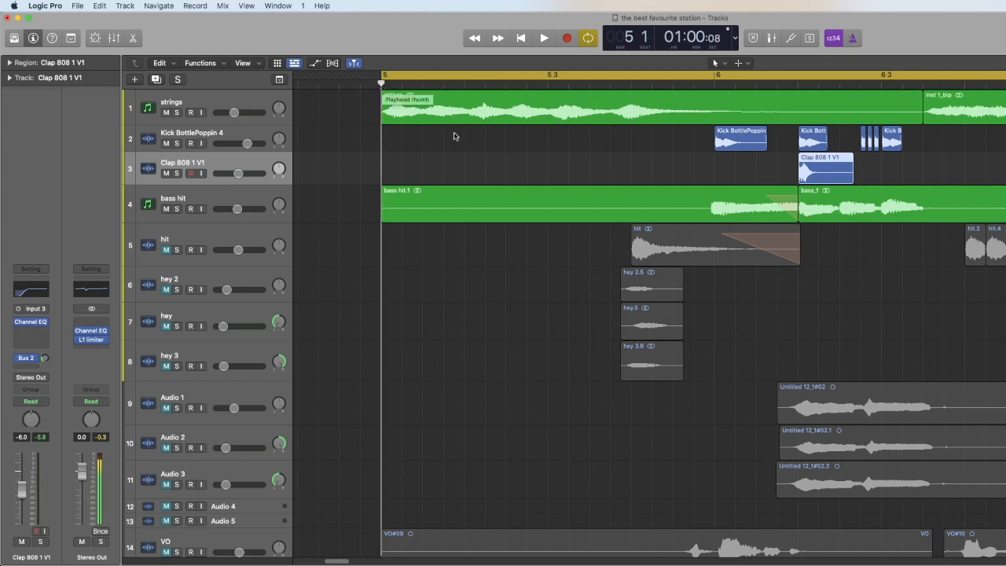
{"action": "key", "text": "space"}
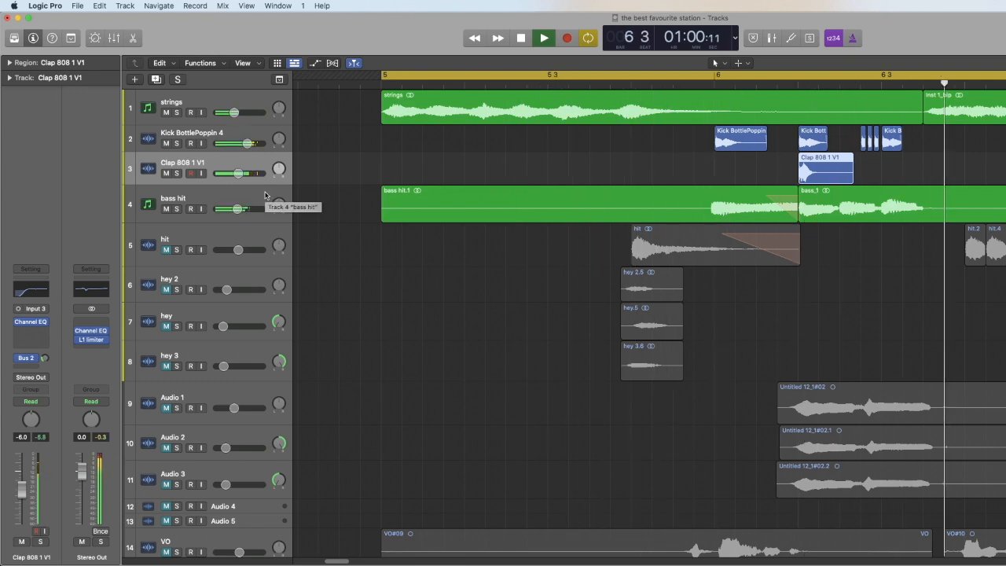
{"action": "key", "text": "space"}
Step: Solo the bass hit track and the VO track 15, and play the bass from just before bar 6
{"action": "left_click", "coordinate": [177, 209]}
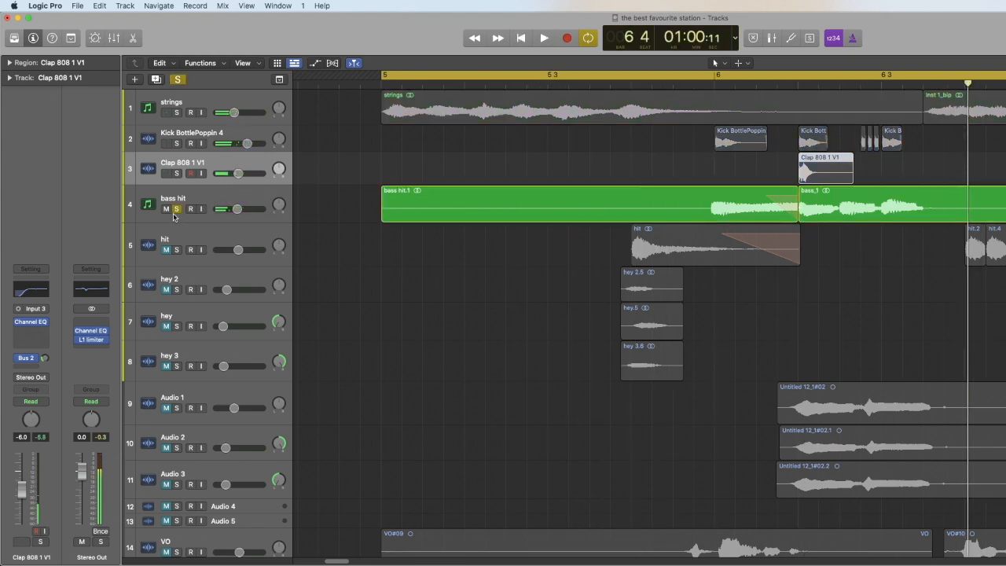
{"action": "scroll", "coordinate": [173, 315], "scroll_direction": "down", "scroll_amount": 3}
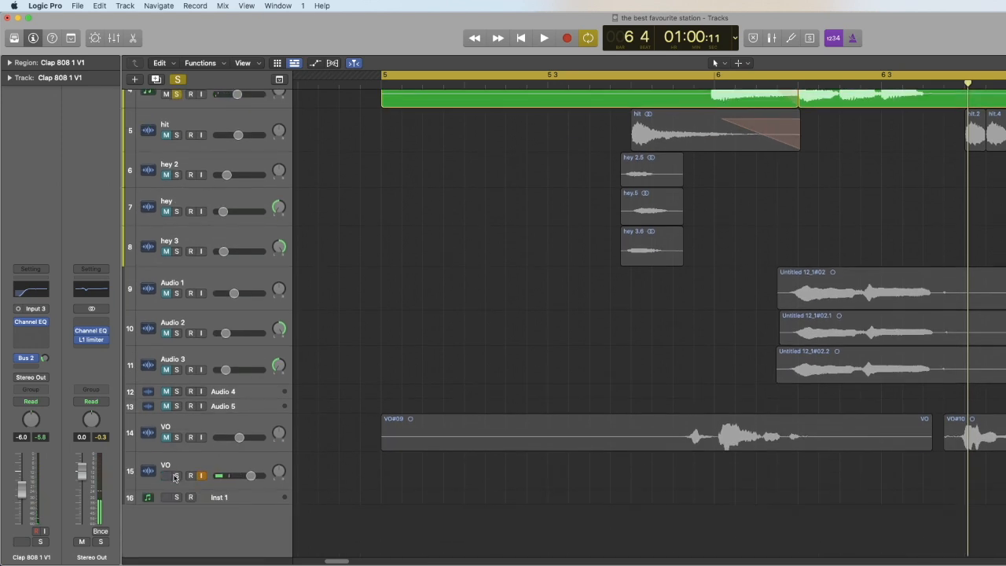
{"action": "scroll", "coordinate": [744, 120], "scroll_direction": "up", "scroll_amount": 3}
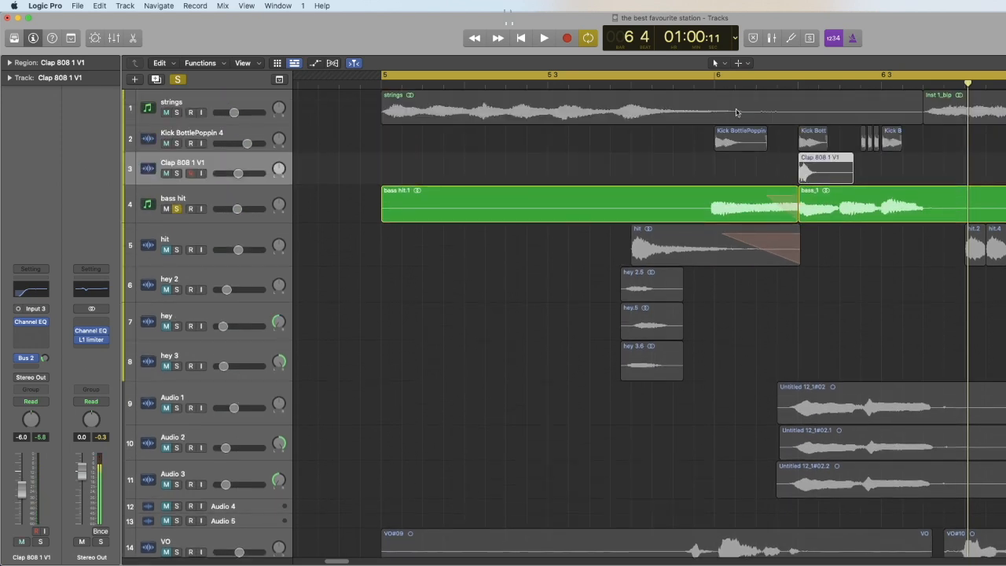
{"action": "double_click", "coordinate": [705, 85]}
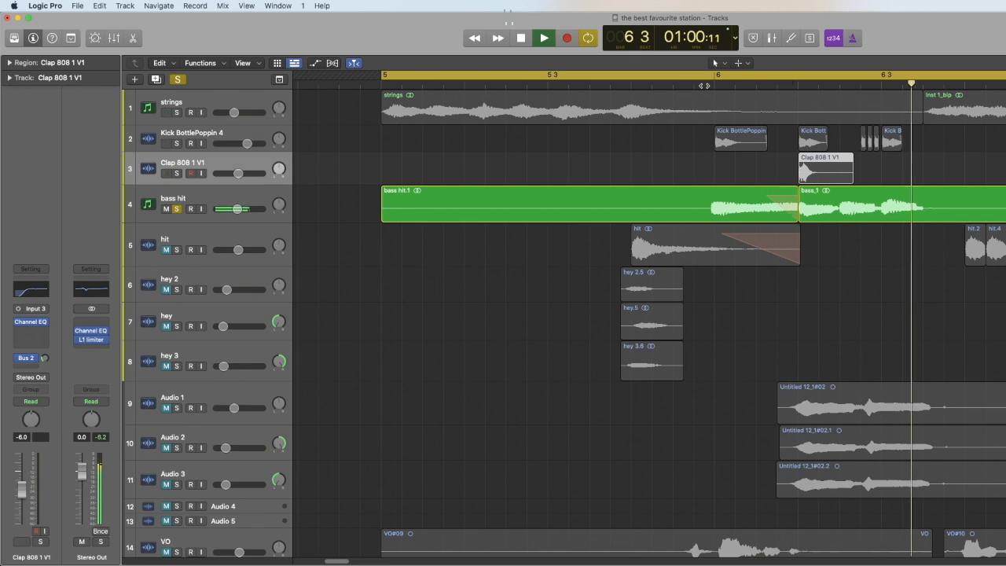
{"action": "key", "text": "space"}
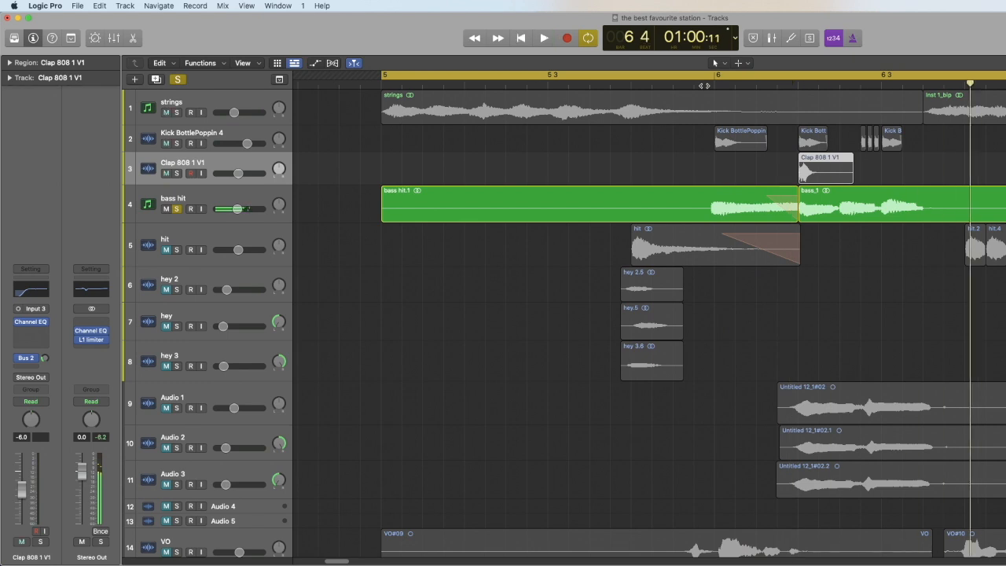
Step: Switch the fade at the end of the bass hit.1 region to the plain Fade type and play the passage
{"action": "left_click", "coordinate": [785, 206]}
{"action": "right_click", "coordinate": [786, 206]}
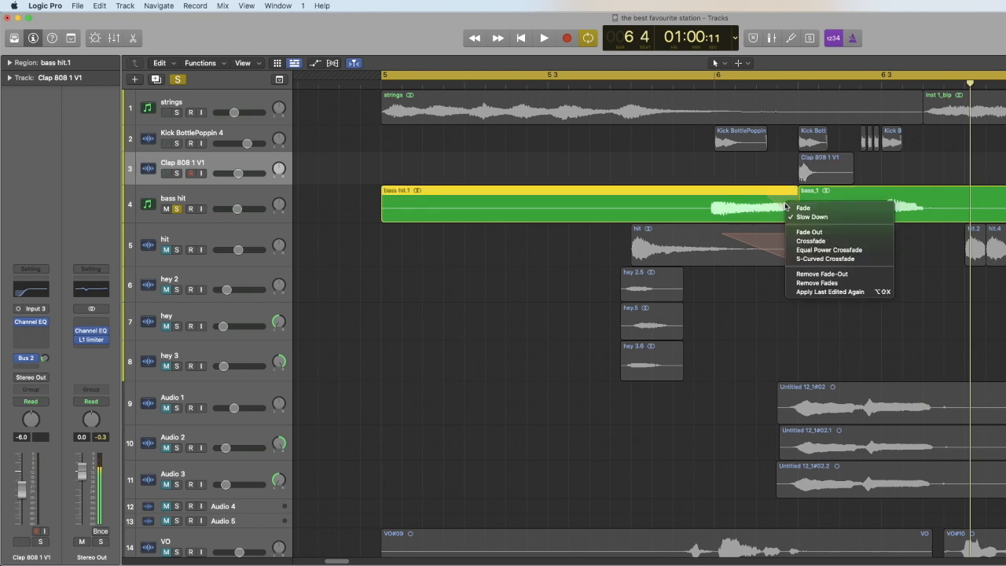
{"action": "left_click", "coordinate": [797, 217]}
{"action": "key", "text": "space"}
{"action": "right_click", "coordinate": [794, 214]}
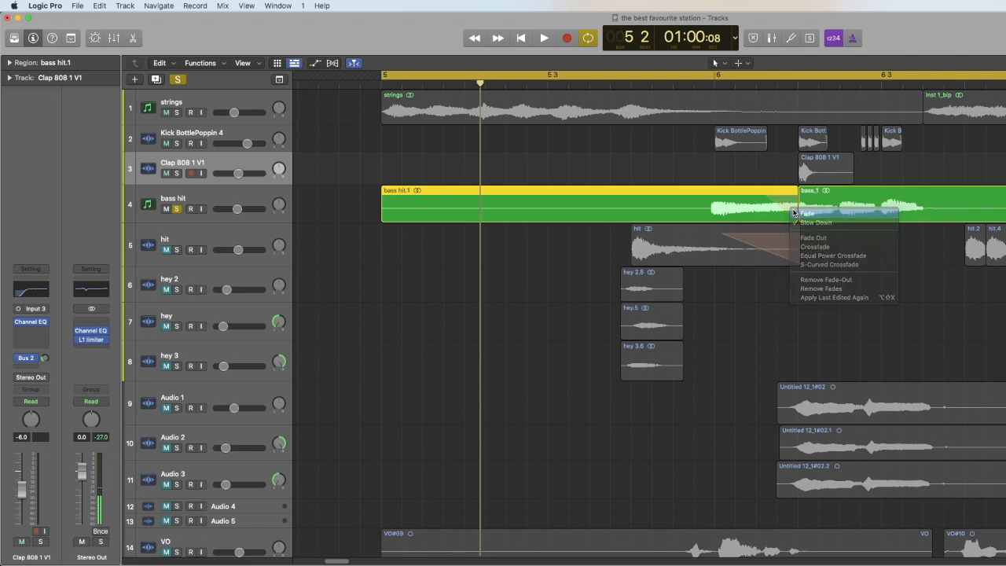
{"action": "left_click", "coordinate": [794, 213]}
{"action": "key", "text": "space"}
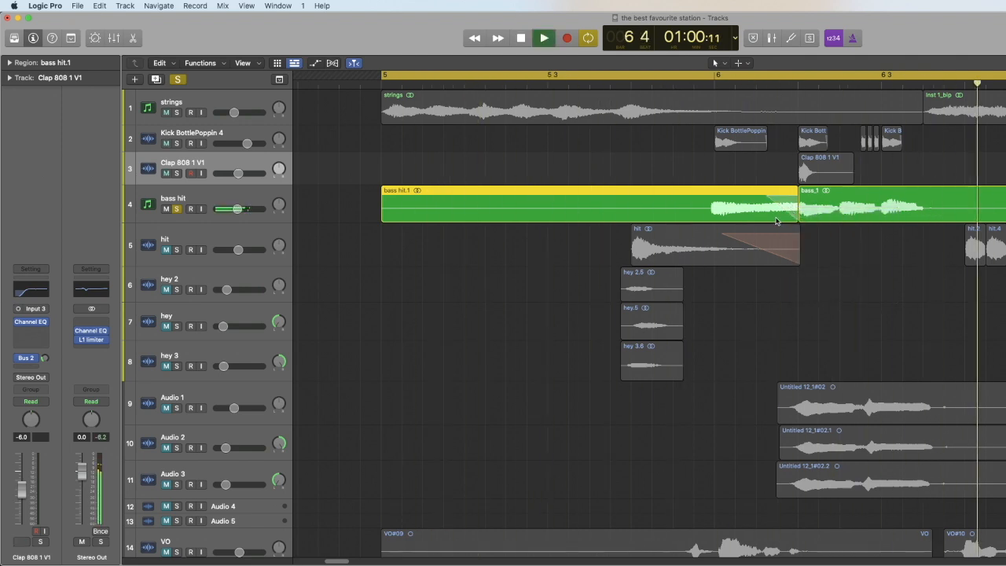
Step: Set the end fade of the bass hit.1 region back to Slow Down and play it again
{"action": "right_click", "coordinate": [793, 209]}
{"action": "left_click", "coordinate": [797, 207]}
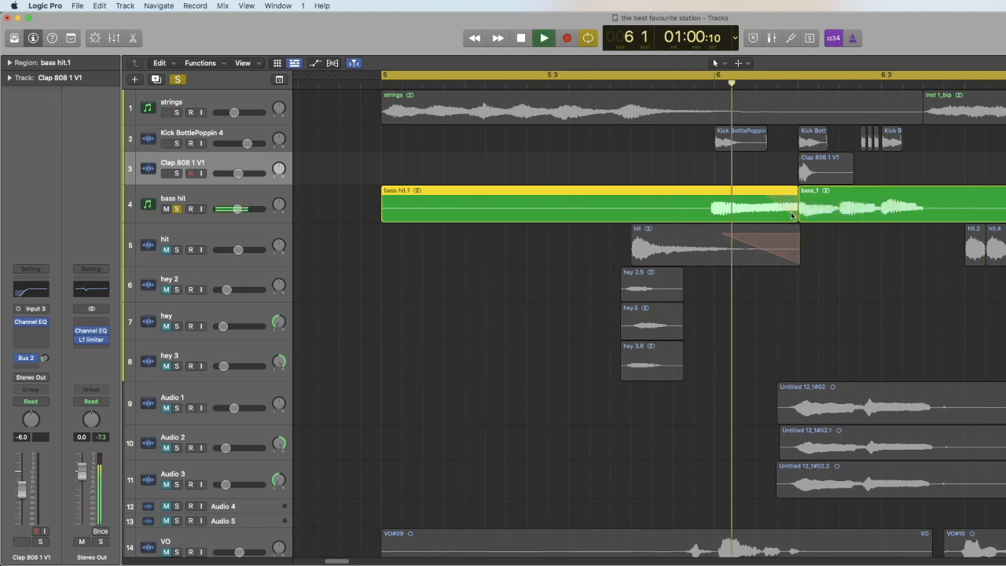
{"action": "key", "text": "space"}
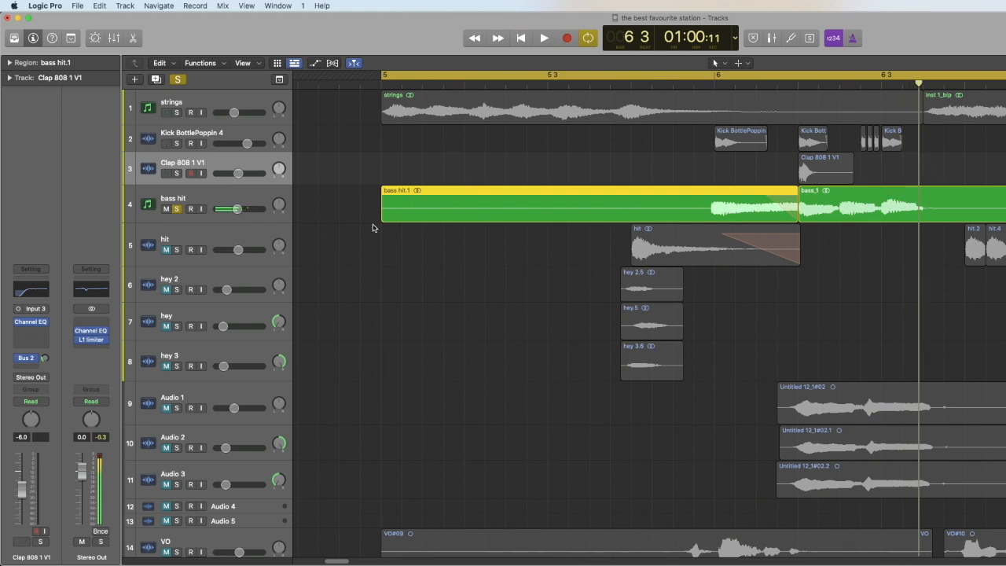
Step: Examine the EQ curve in the bass hit track's Channel EQ and close the plug-in
{"action": "left_click", "coordinate": [210, 201]}
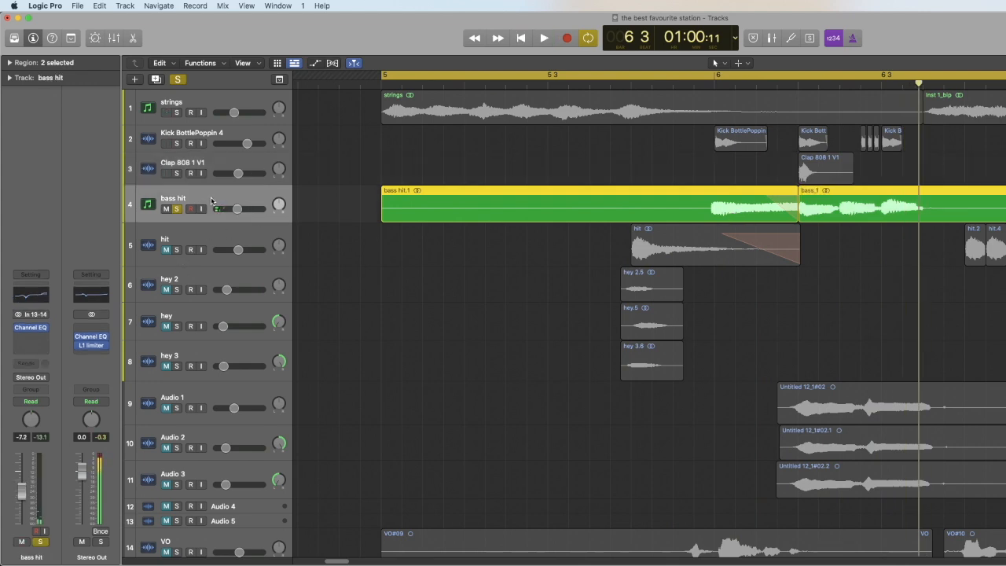
{"action": "left_click", "coordinate": [30, 295]}
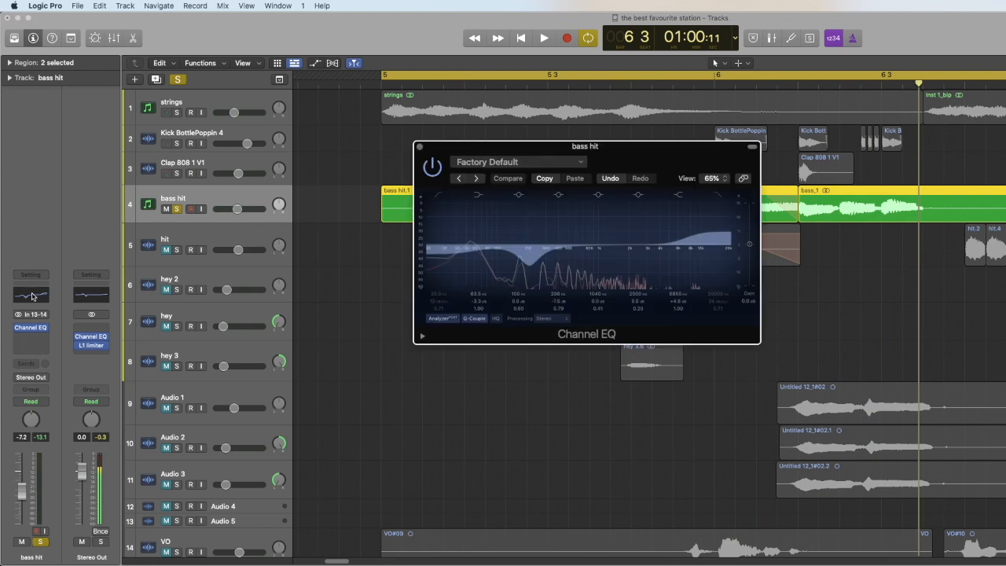
{"action": "left_click", "coordinate": [420, 147]}
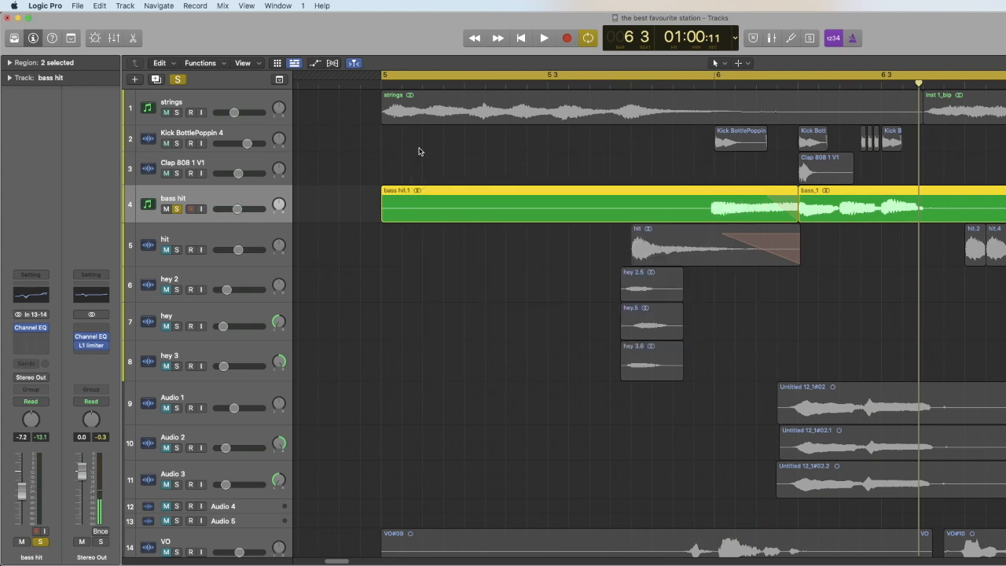
Step: Turn off solo on the bass hit track and on the VO track 15
{"action": "left_click", "coordinate": [176, 209]}
{"action": "scroll", "coordinate": [176, 354], "scroll_direction": "down", "scroll_amount": 5}
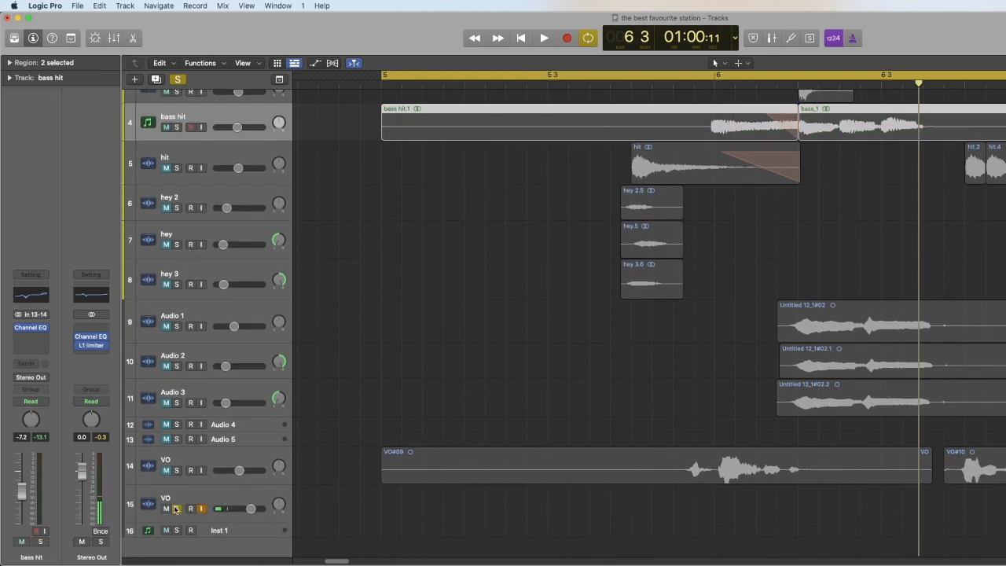
{"action": "left_click", "coordinate": [174, 509]}
{"action": "scroll", "coordinate": [184, 161], "scroll_direction": "up", "scroll_amount": 1}
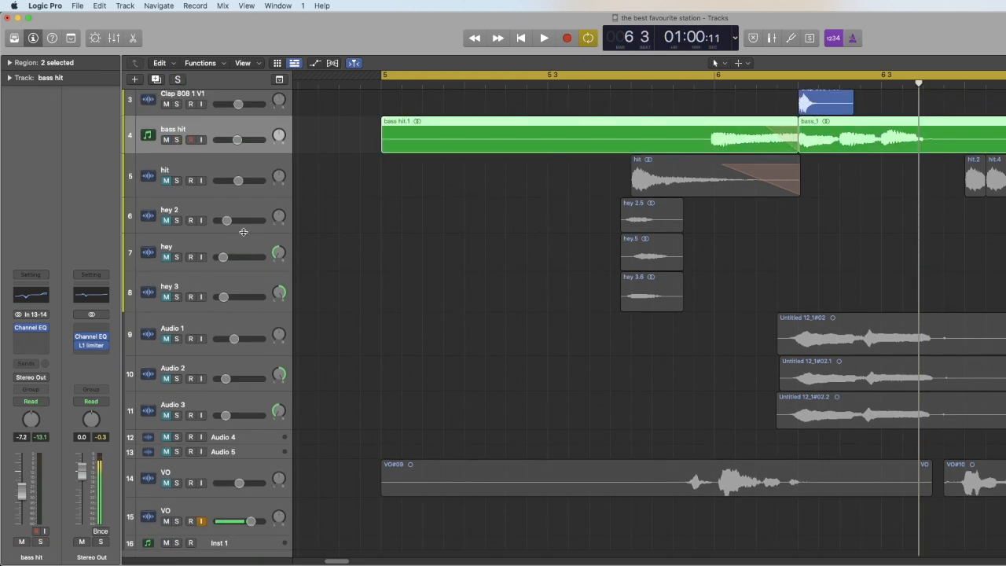
Step: Unmute the hit track and play it together with the strings, kick, clap and bass
{"action": "left_click", "coordinate": [182, 164]}
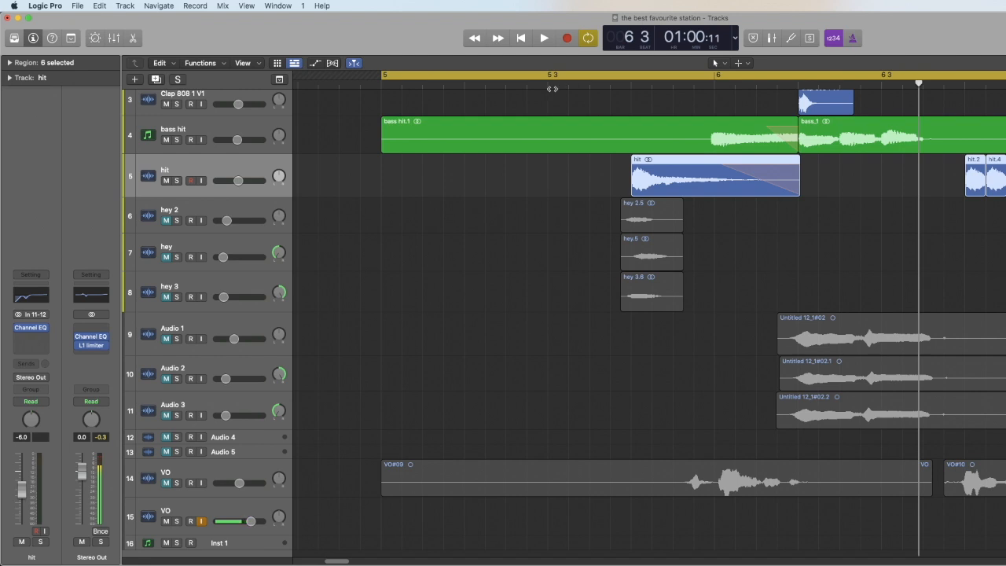
{"action": "key", "text": "space"}
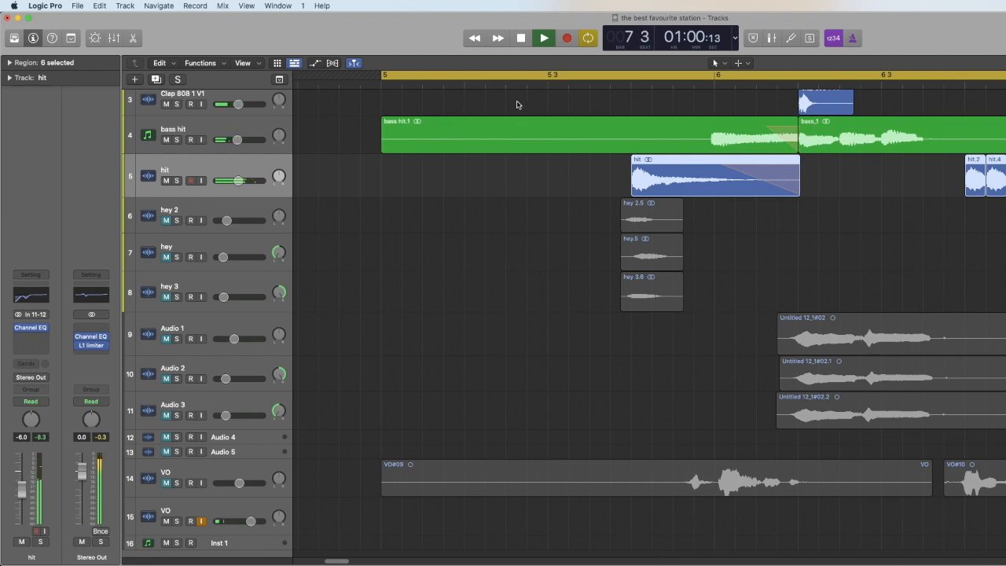
{"action": "key", "text": "space"}
Step: Play the hit track in solo, turn its solo off, and examine the EQ curve in its Channel EQ
{"action": "left_click", "coordinate": [178, 181]}
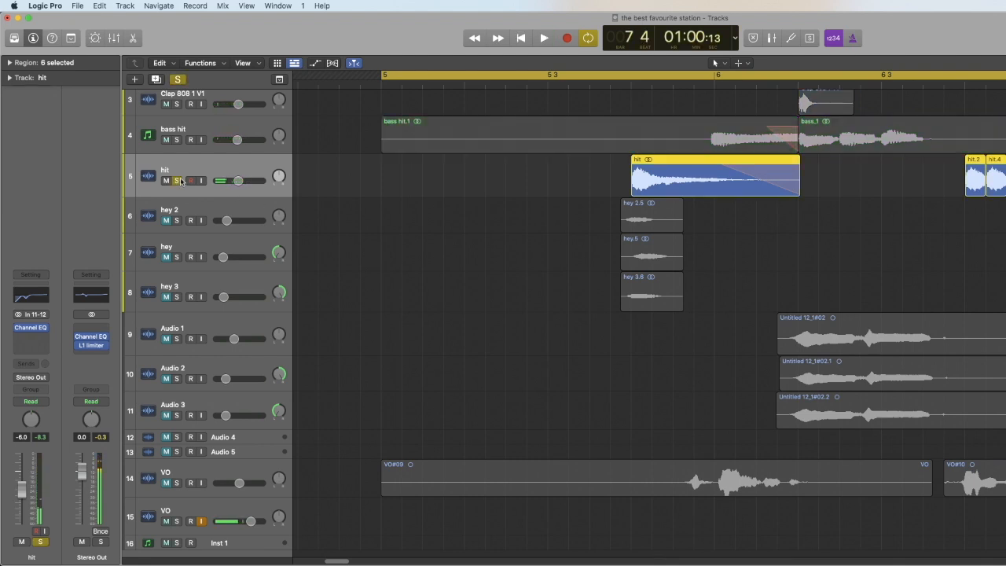
{"action": "key", "text": "space"}
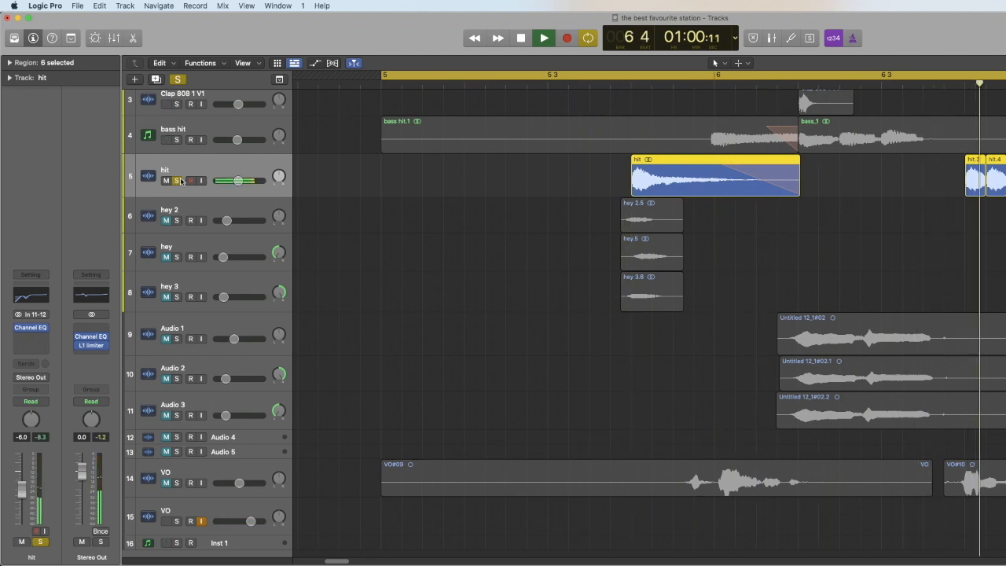
{"action": "key", "text": "space"}
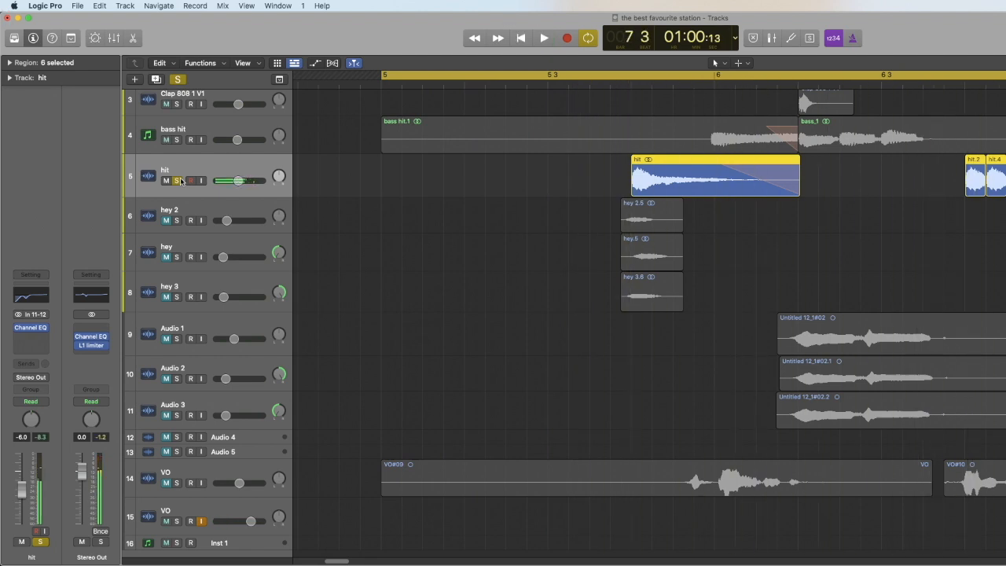
{"action": "left_click", "coordinate": [177, 180]}
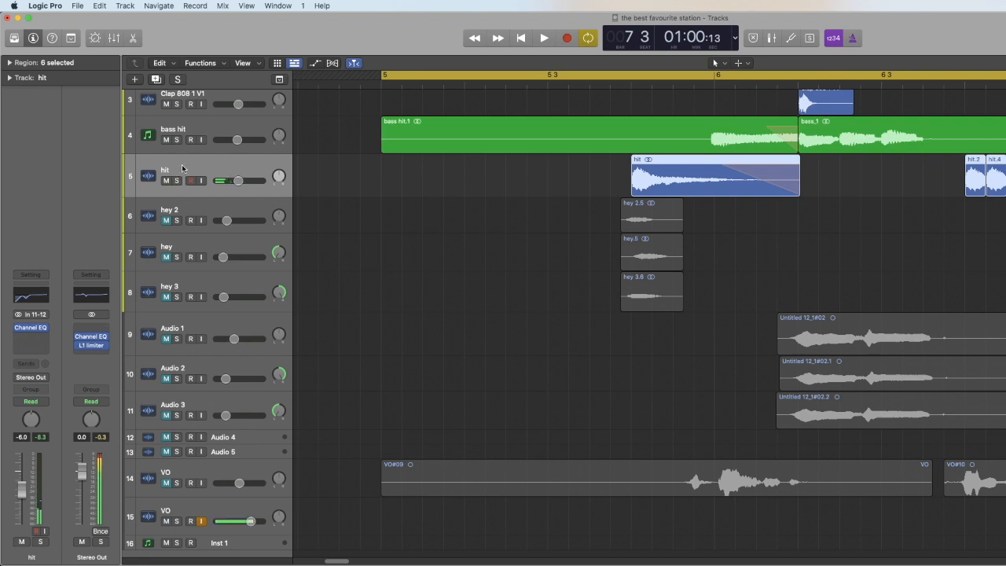
{"action": "left_click", "coordinate": [31, 296]}
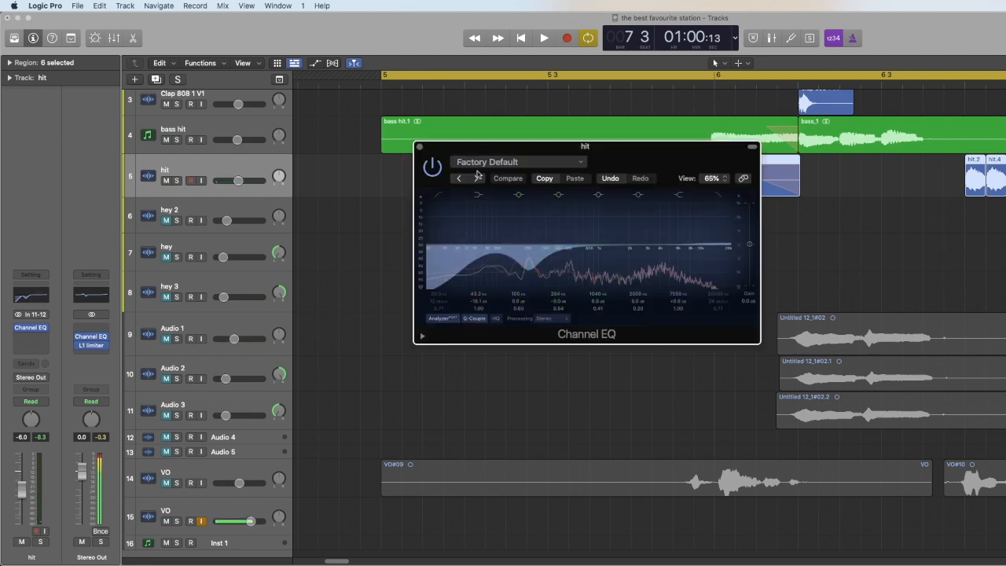
{"action": "left_click", "coordinate": [419, 148]}
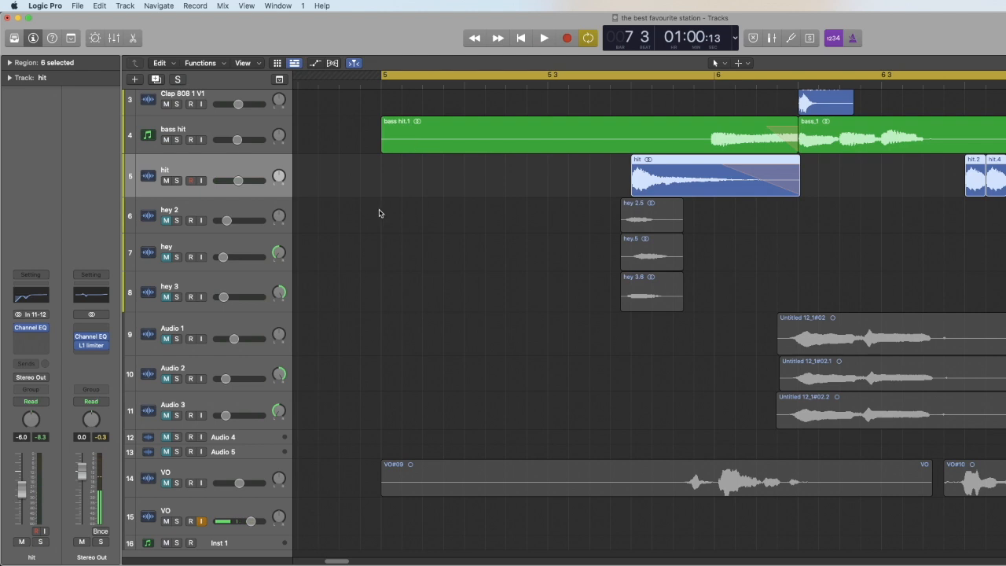
Step: Unmute the hey 2, hey and hey 3 tracks one after another while playing them with the mix
{"action": "left_click", "coordinate": [218, 213]}
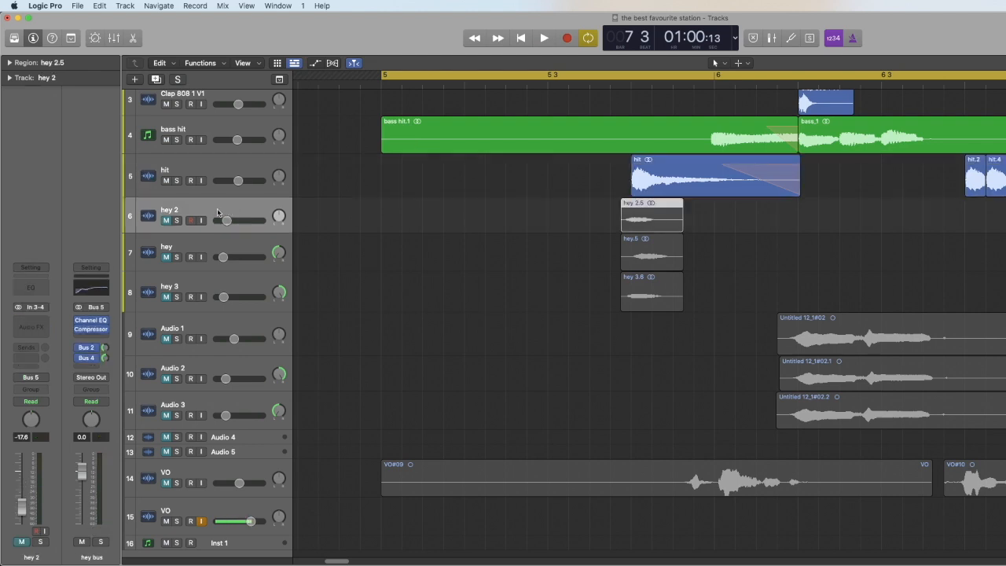
{"action": "left_click", "coordinate": [165, 220]}
{"action": "key", "text": "space"}
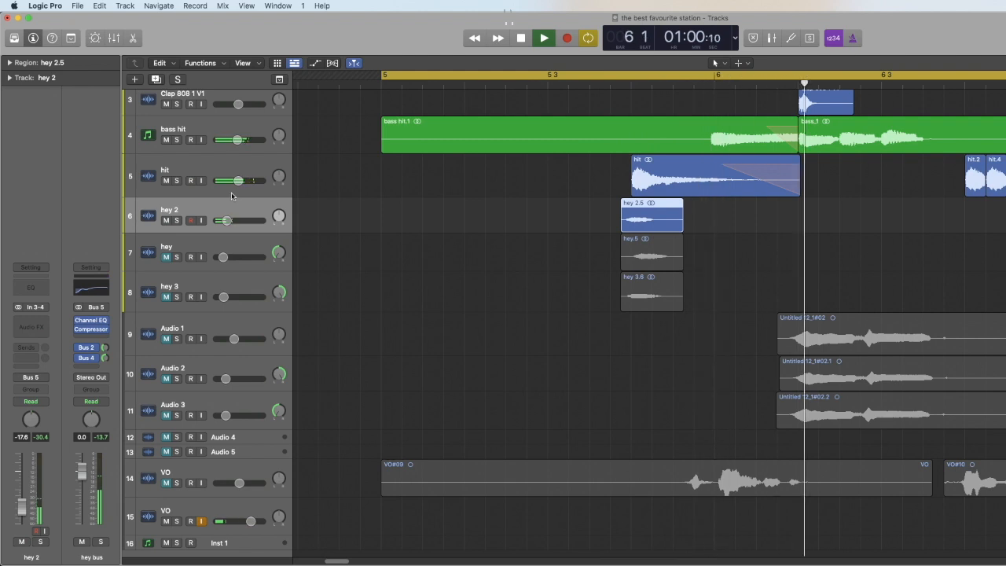
{"action": "left_click", "coordinate": [167, 257]}
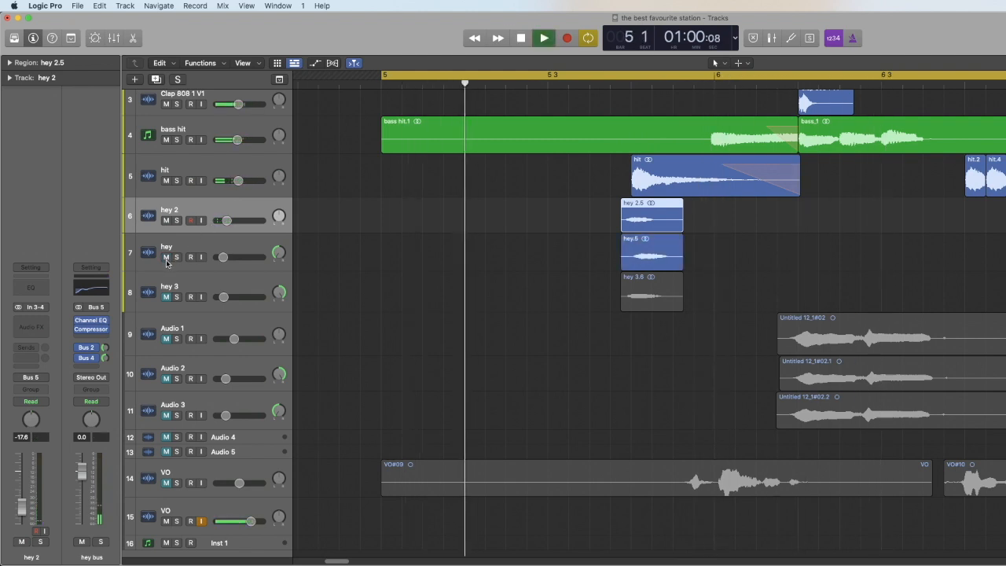
{"action": "left_click", "coordinate": [166, 297]}
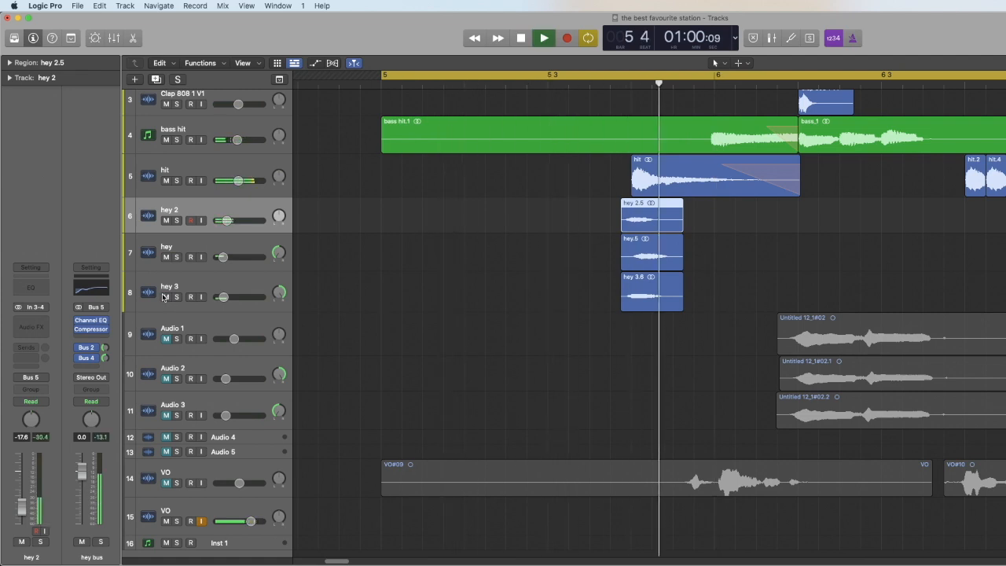
{"action": "key", "text": "space"}
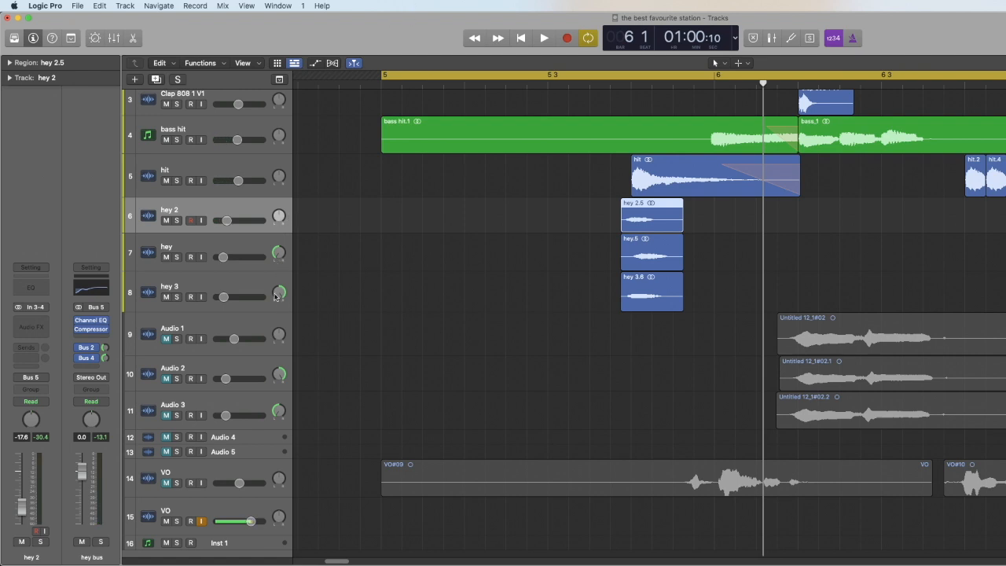
Step: Examine the Compressor and Channel EQ settings on the hey bus that the hey track feeds, and close the plug-ins
{"action": "left_click", "coordinate": [234, 247]}
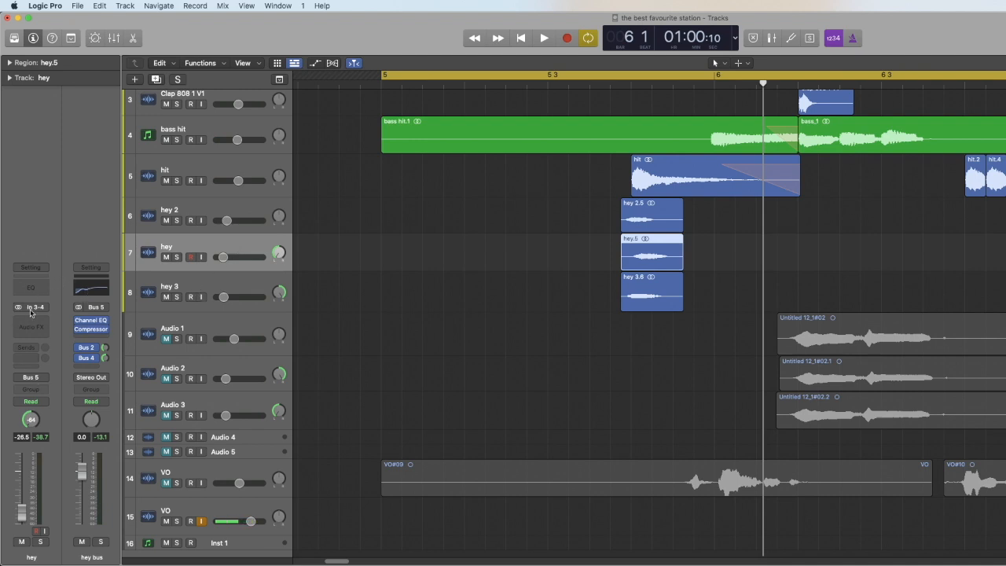
{"action": "left_click", "coordinate": [91, 288]}
{"action": "mouse_move", "coordinate": [90, 332]}
{"action": "left_click", "coordinate": [89, 331]}
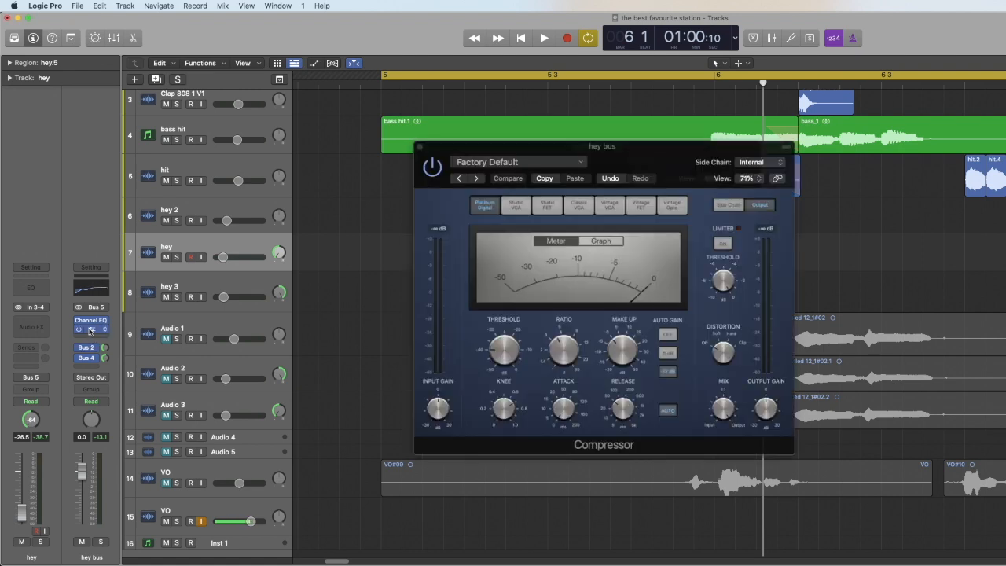
{"action": "mouse_move", "coordinate": [546, 351]}
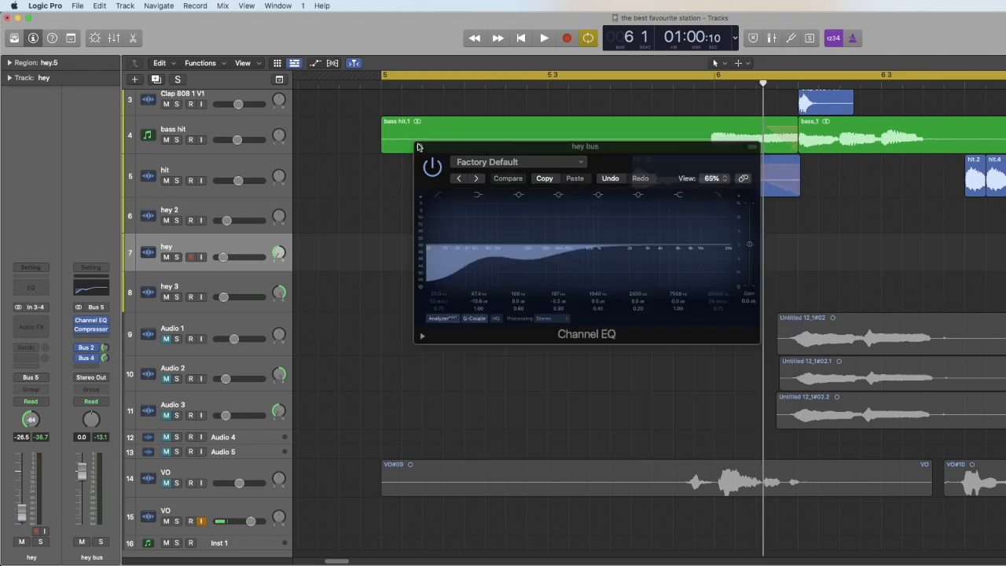
{"action": "left_click", "coordinate": [418, 147]}
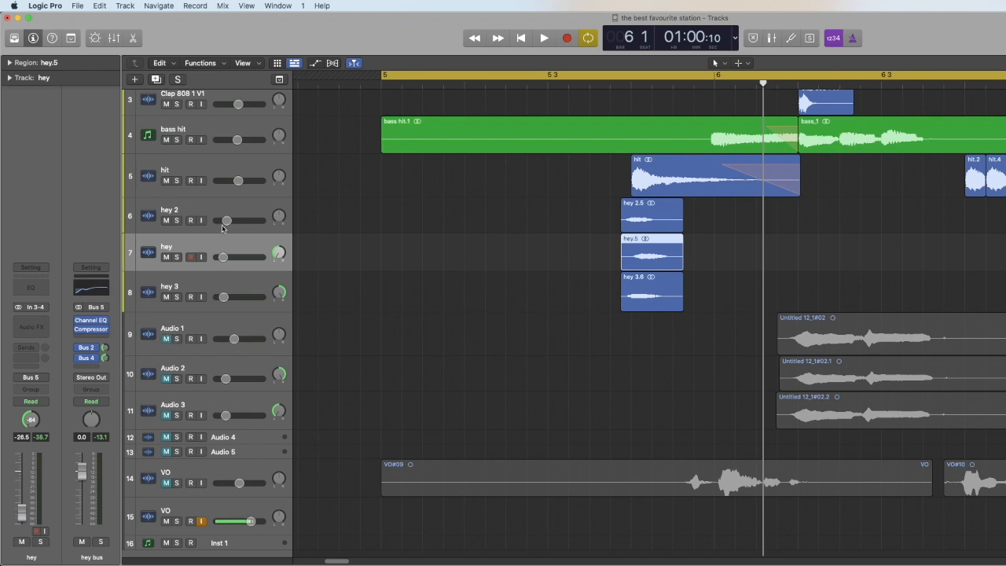
Step: Unmute the Audio 1 vocal track and play it together with the rest of the mix
{"action": "left_click", "coordinate": [169, 351]}
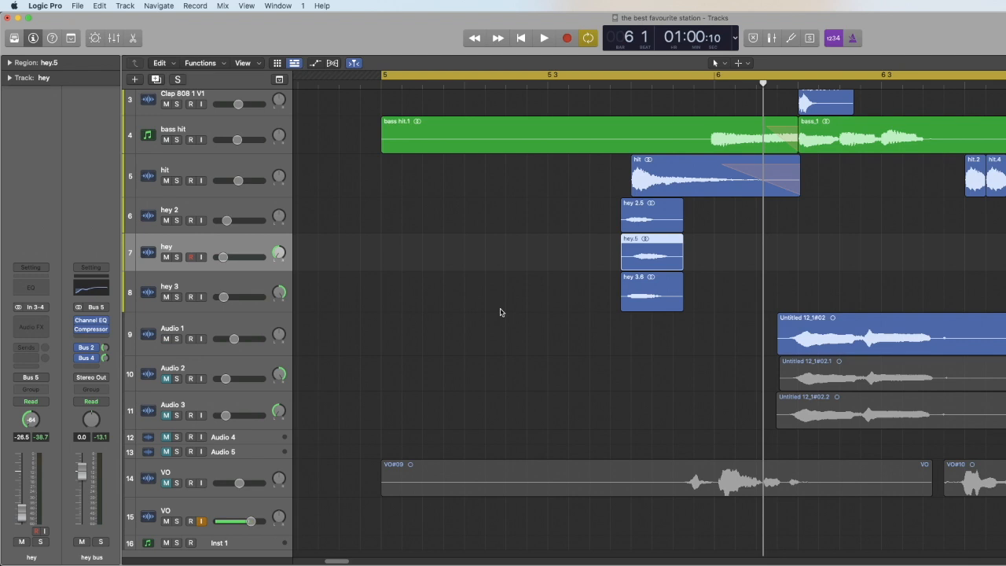
{"action": "key", "text": "space"}
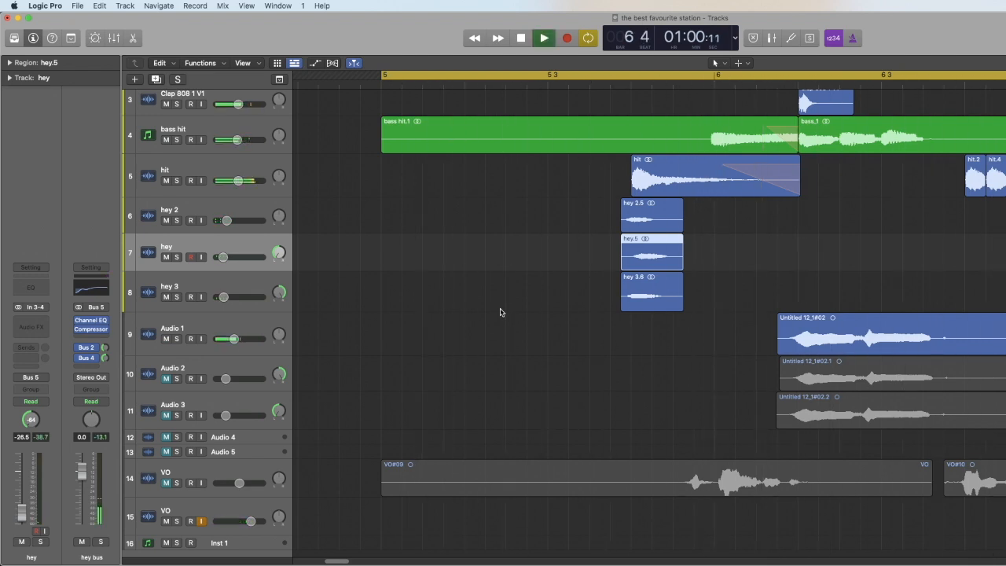
{"action": "key", "text": "space"}
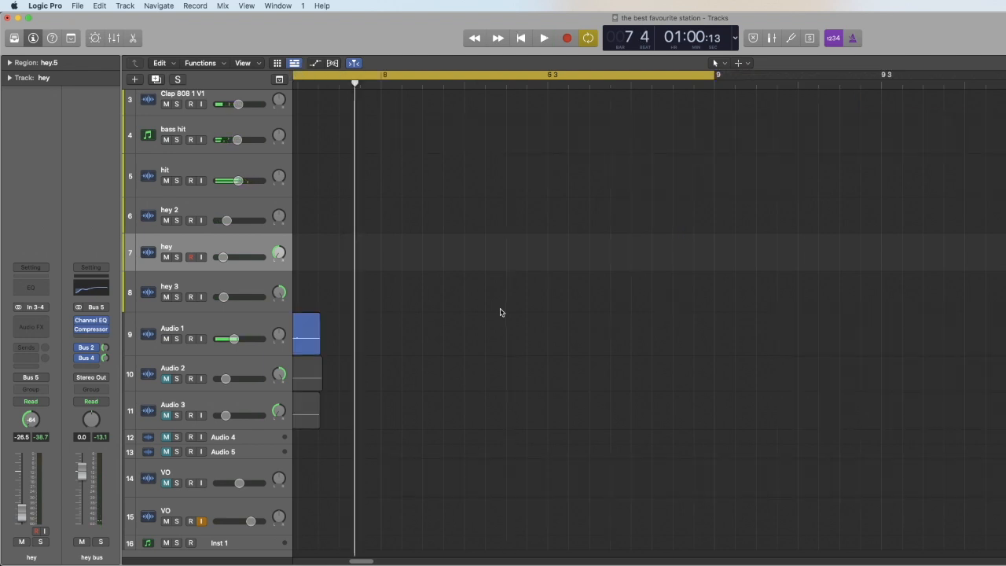
Step: Unmute the Audio 2 vocal track, play it in solo from just before its region, and turn its solo off
{"action": "left_click_drag", "start_coordinate": [357, 563], "coordinate": [344, 563]}
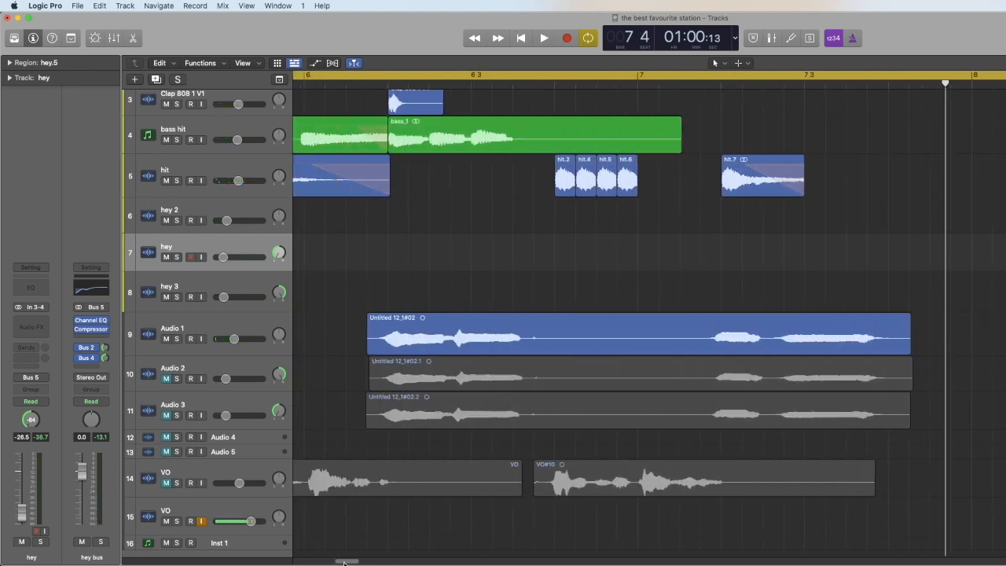
{"action": "left_click", "coordinate": [218, 370]}
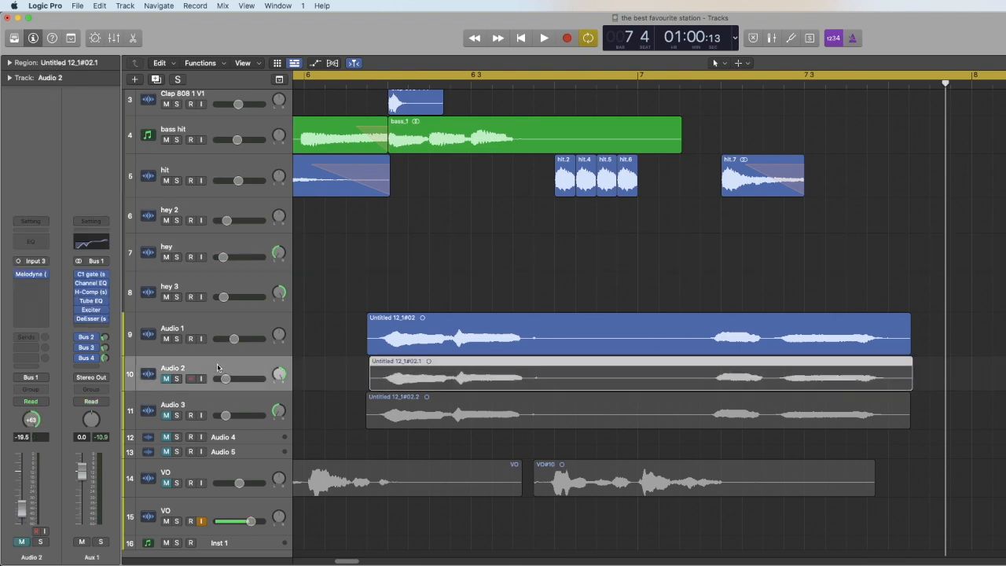
{"action": "left_click", "coordinate": [167, 379]}
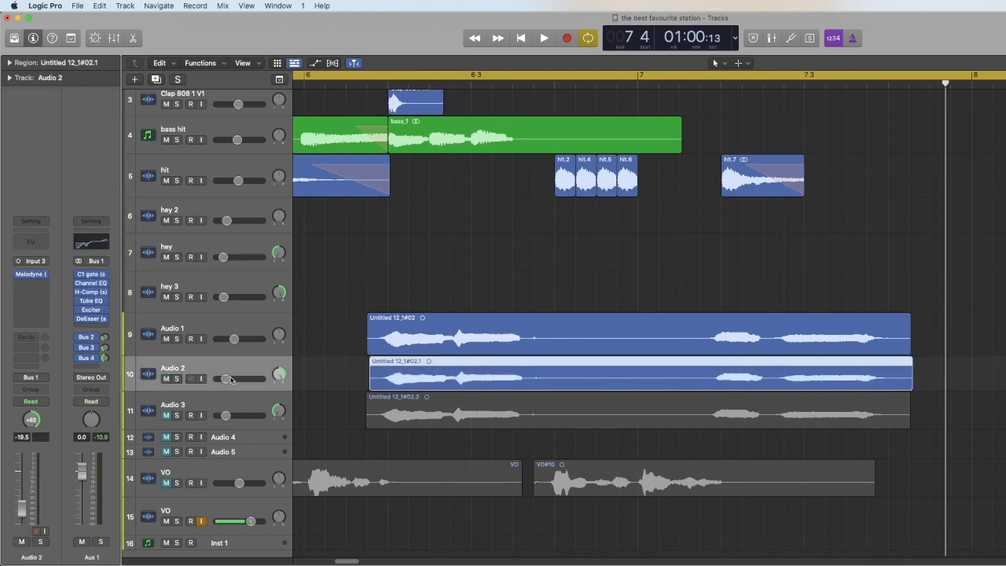
{"action": "left_click", "coordinate": [177, 379]}
{"action": "double_click", "coordinate": [351, 85]}
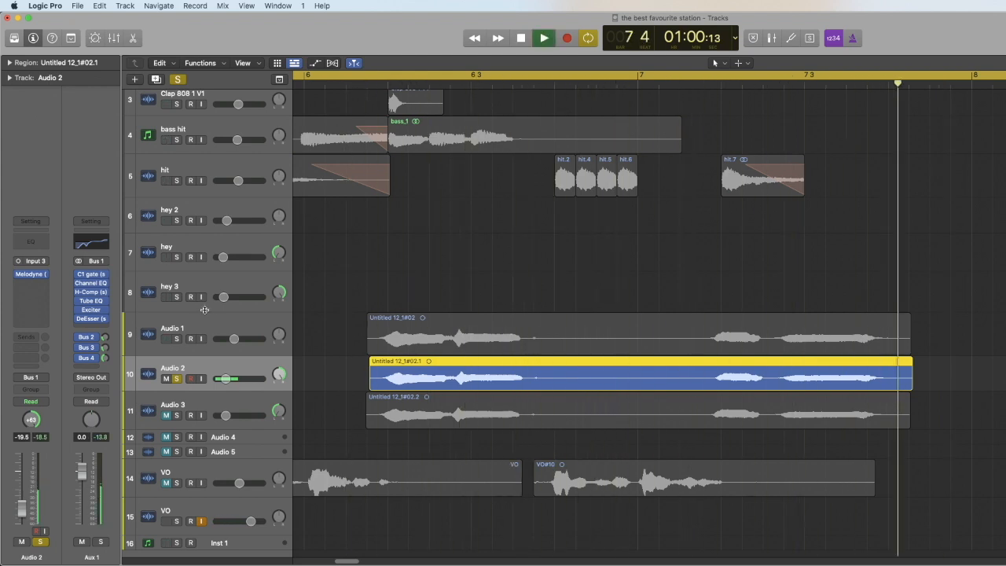
{"action": "key", "text": "space"}
{"action": "left_click", "coordinate": [178, 379]}
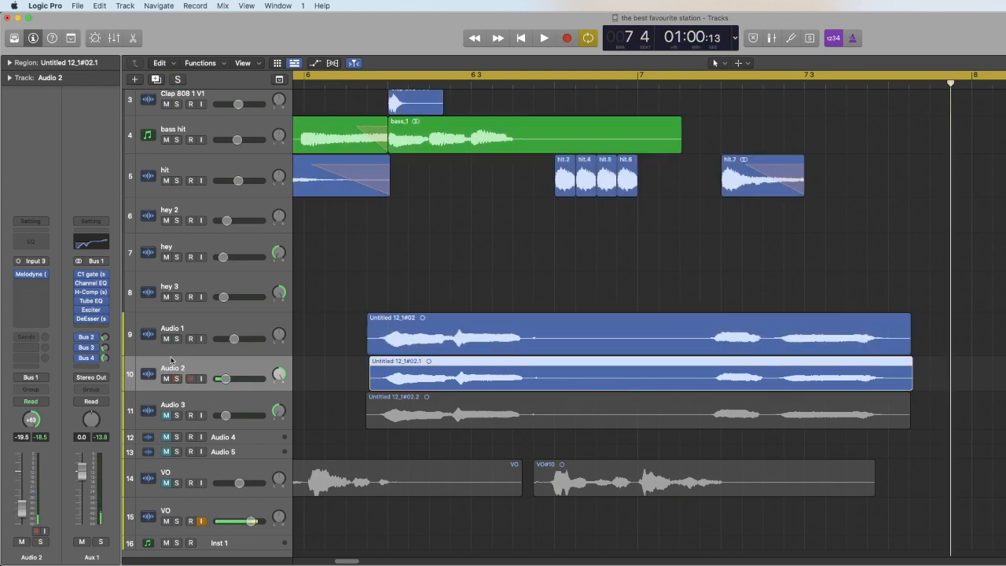
Step: Unmute the Audio 3 vocal track and play it in solo from just before its region
{"action": "left_click", "coordinate": [166, 415]}
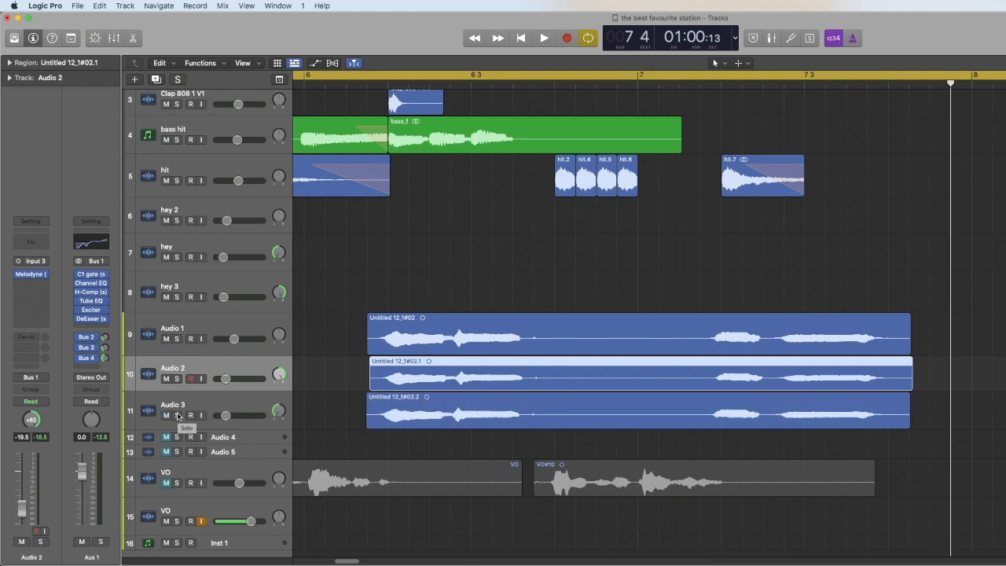
{"action": "left_click", "coordinate": [178, 415]}
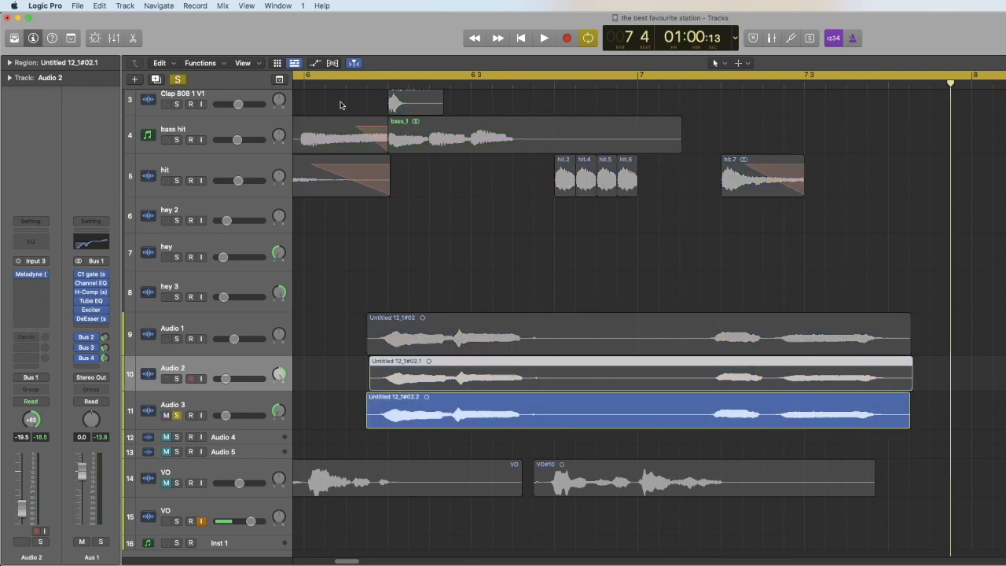
{"action": "left_click", "coordinate": [358, 85]}
{"action": "key", "text": "space"}
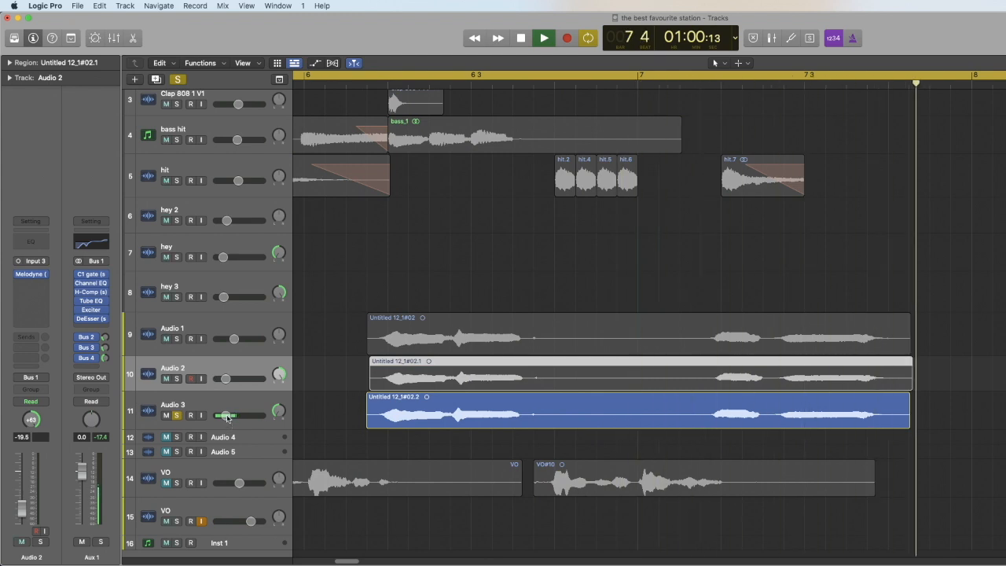
{"action": "key", "text": "space"}
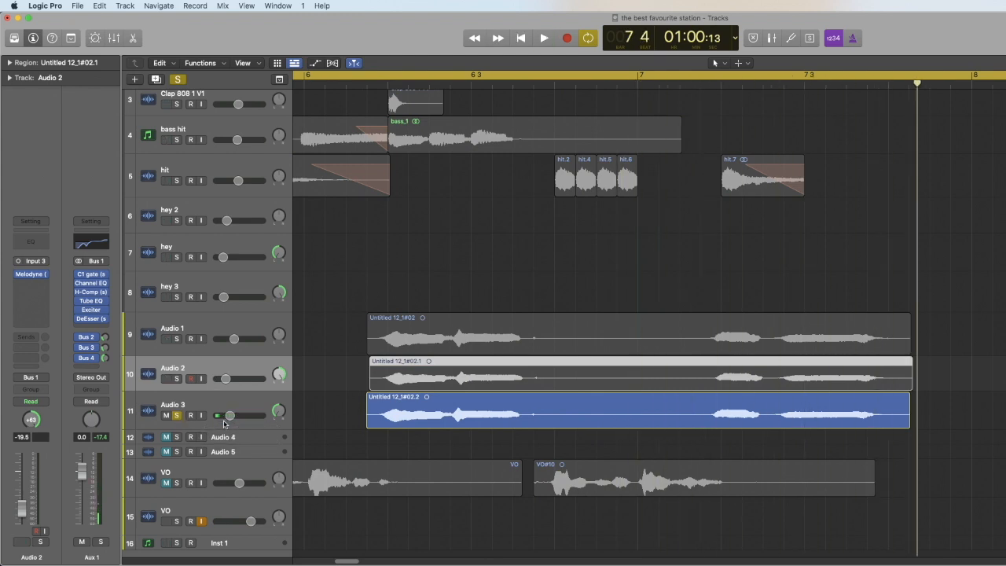
Step: Raise the Audio 3 track's volume, play it again in solo, and turn its solo off
{"action": "left_click_drag", "start_coordinate": [229, 417], "coordinate": [242, 420]}
{"action": "key", "text": "space"}
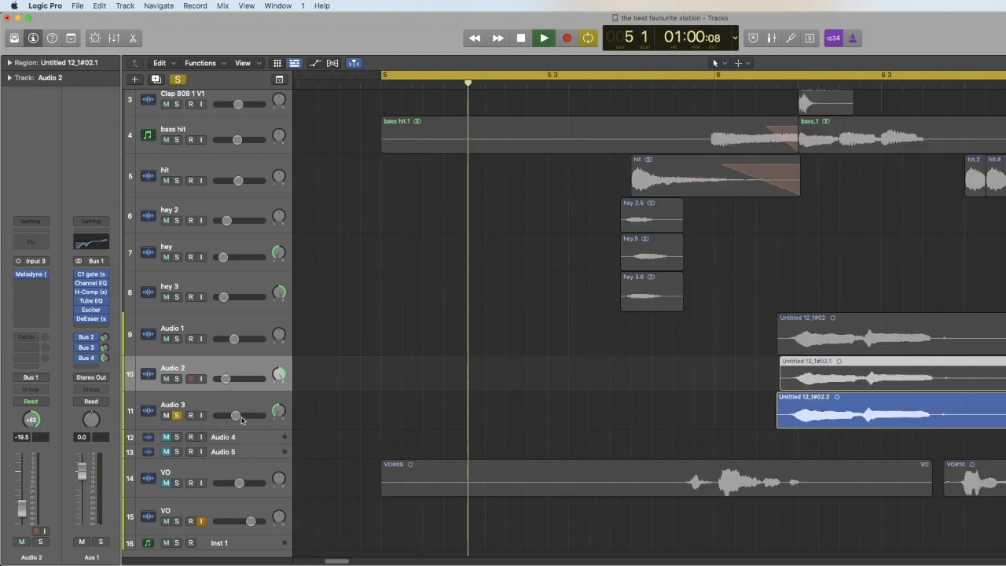
{"action": "key", "text": "space"}
{"action": "left_click", "coordinate": [176, 416]}
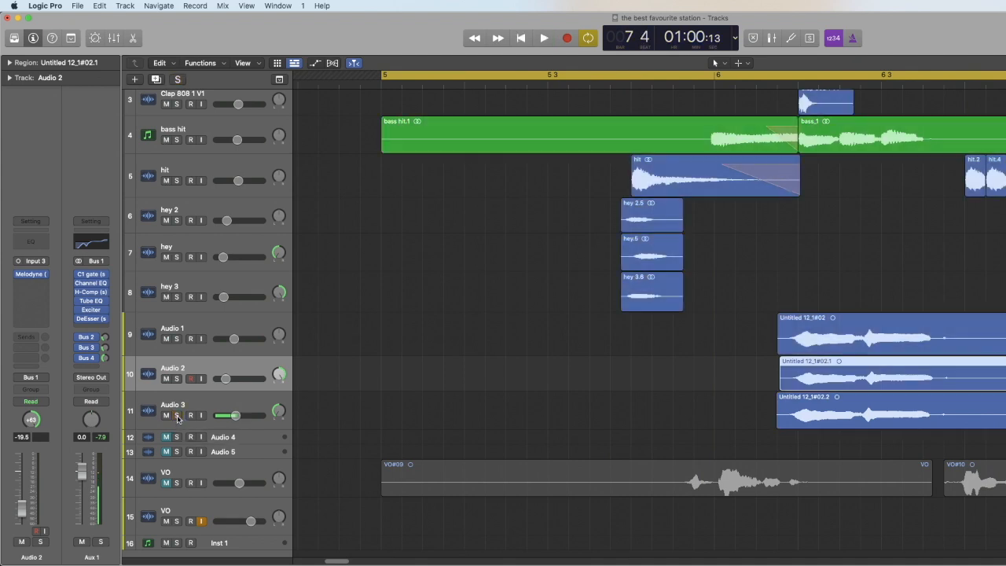
Step: Raise the Audio 2 track's volume to -10.6 dB and play all three vocal tracks with the mix
{"action": "left_click_drag", "start_coordinate": [222, 380], "coordinate": [229, 380]}
{"action": "key", "text": "space"}
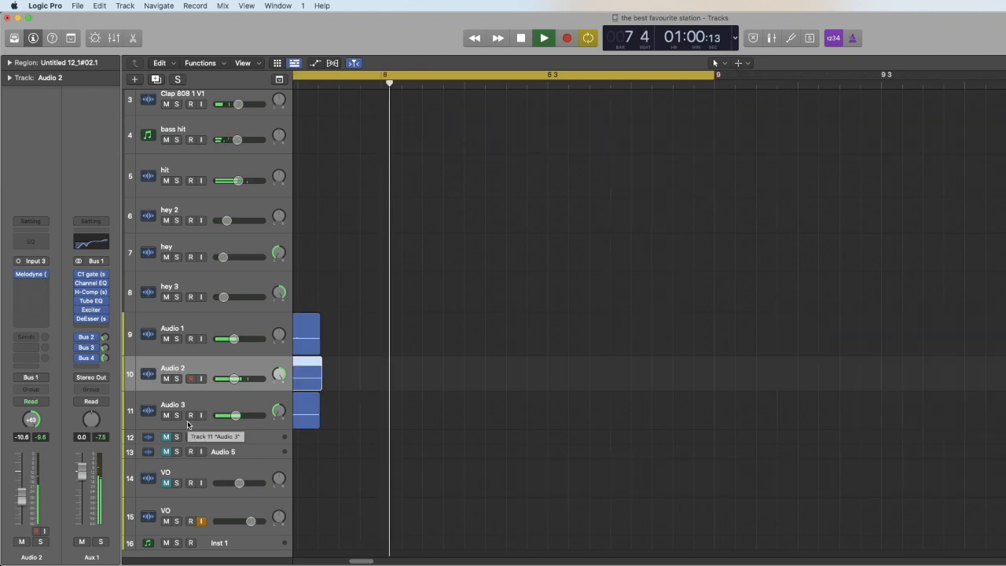
{"action": "key", "text": "space"}
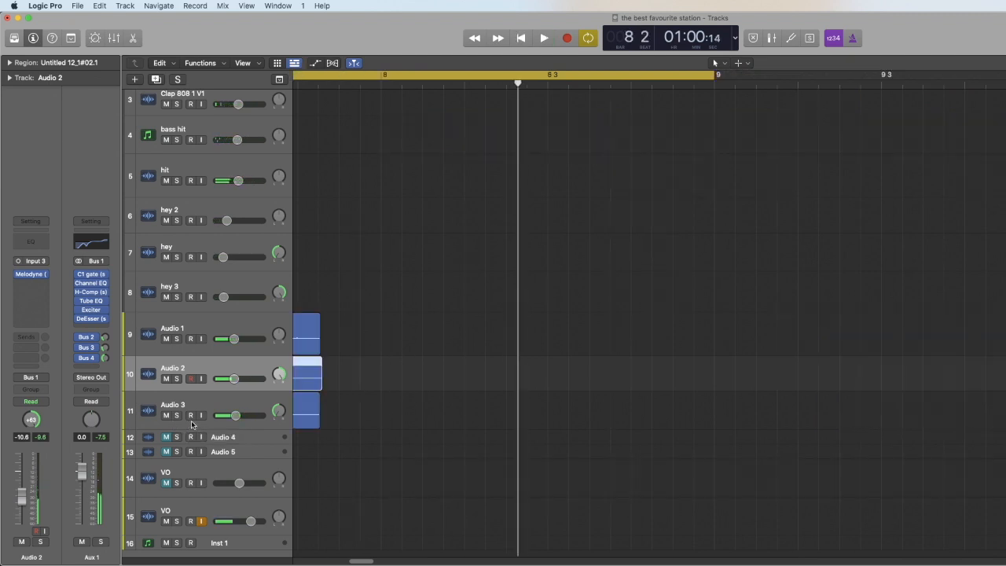
Step: Open Melodyne on the Audio 1 track and examine the vocal's note pitches during playback
{"action": "left_click", "coordinate": [208, 331]}
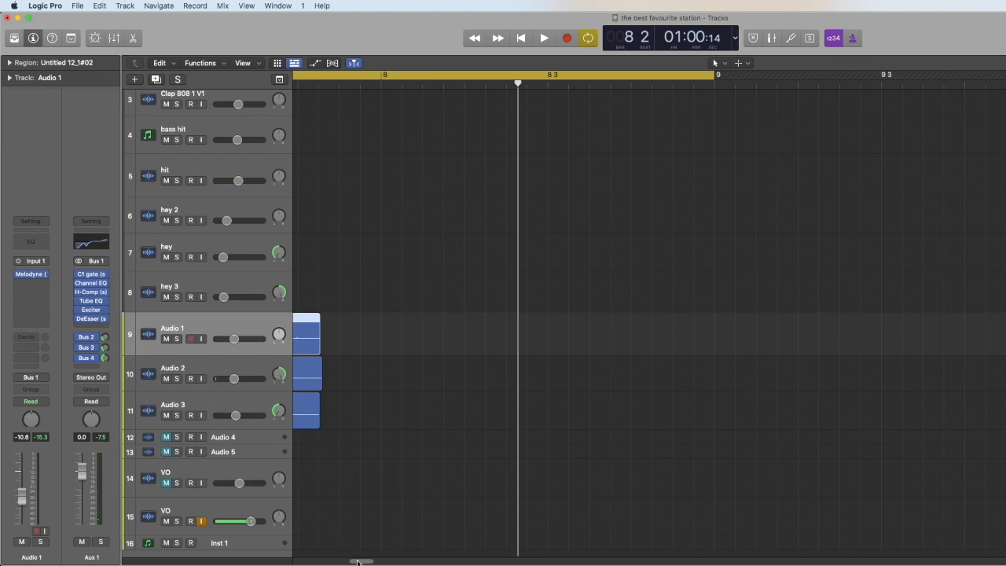
{"action": "left_click_drag", "start_coordinate": [358, 562], "coordinate": [346, 559]}
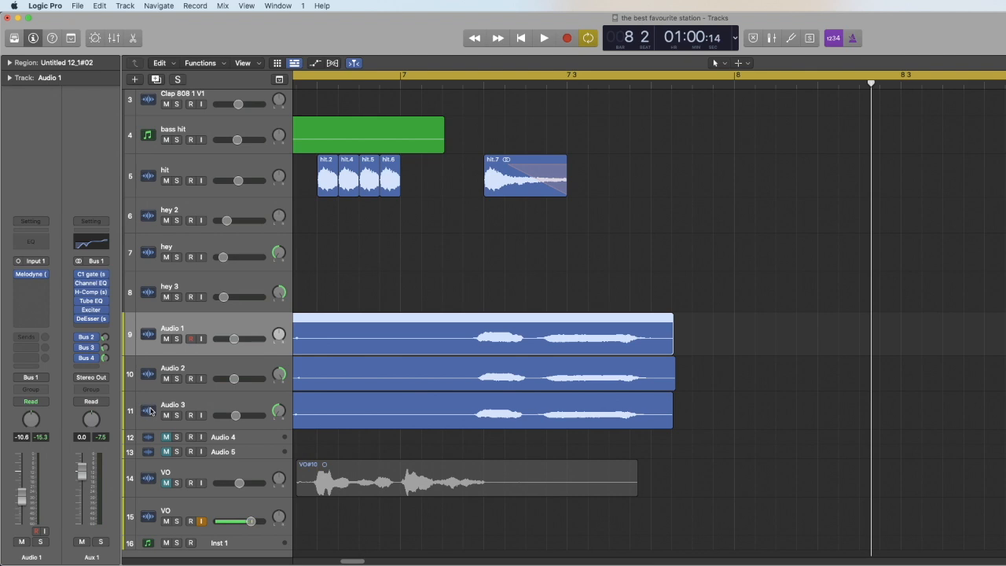
{"action": "mouse_move", "coordinate": [33, 277]}
{"action": "left_click", "coordinate": [33, 277]}
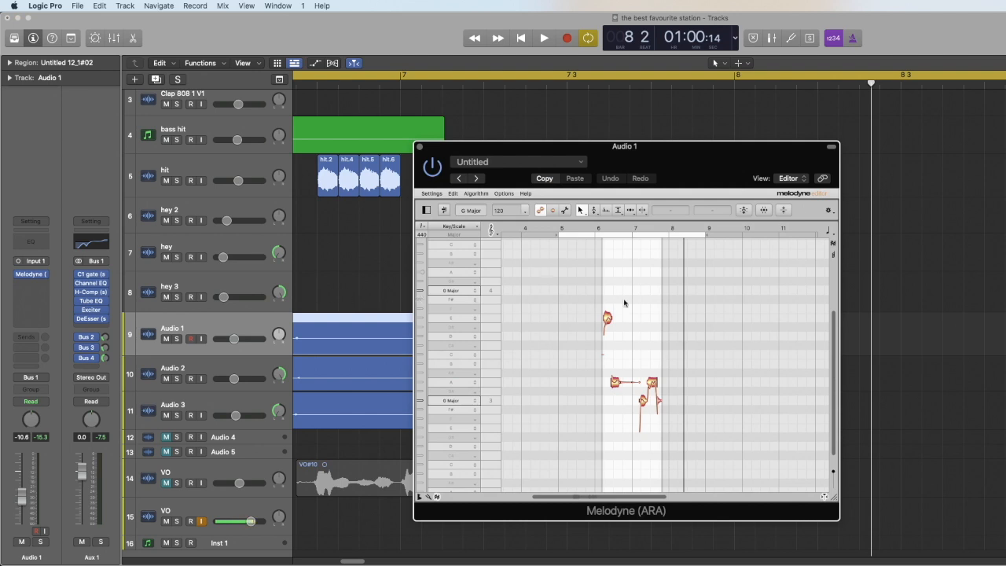
{"action": "key", "text": "space"}
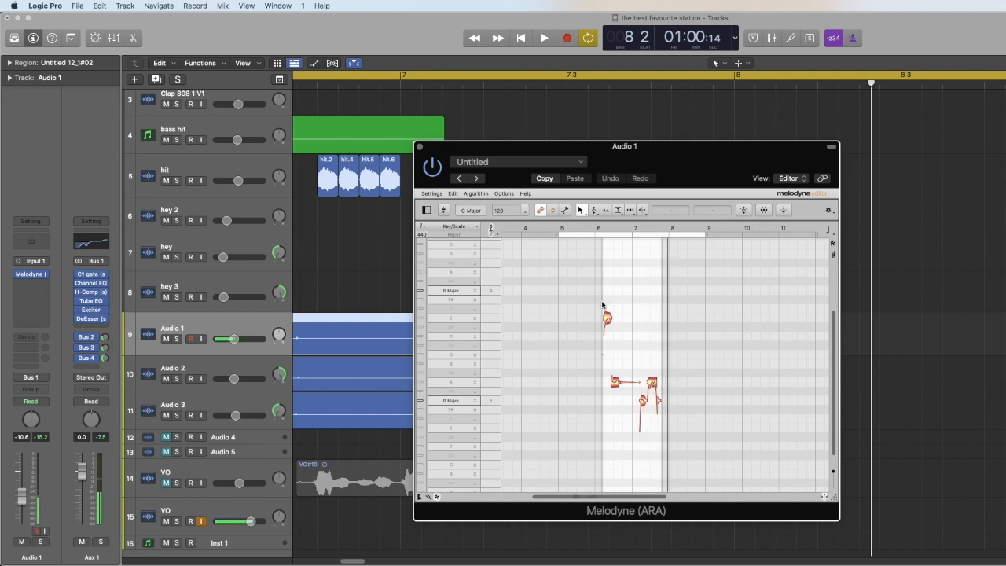
Step: Try lowering the Audio 1 vocal's first note to A3 in Melodyne, undo the move, and close the editor
{"action": "left_click", "coordinate": [610, 322]}
{"action": "left_click_drag", "start_coordinate": [604, 302], "coordinate": [665, 426]}
{"action": "left_click_drag", "start_coordinate": [608, 320], "coordinate": [605, 291]}
{"action": "key", "text": "space"}
{"action": "key", "text": "space"}
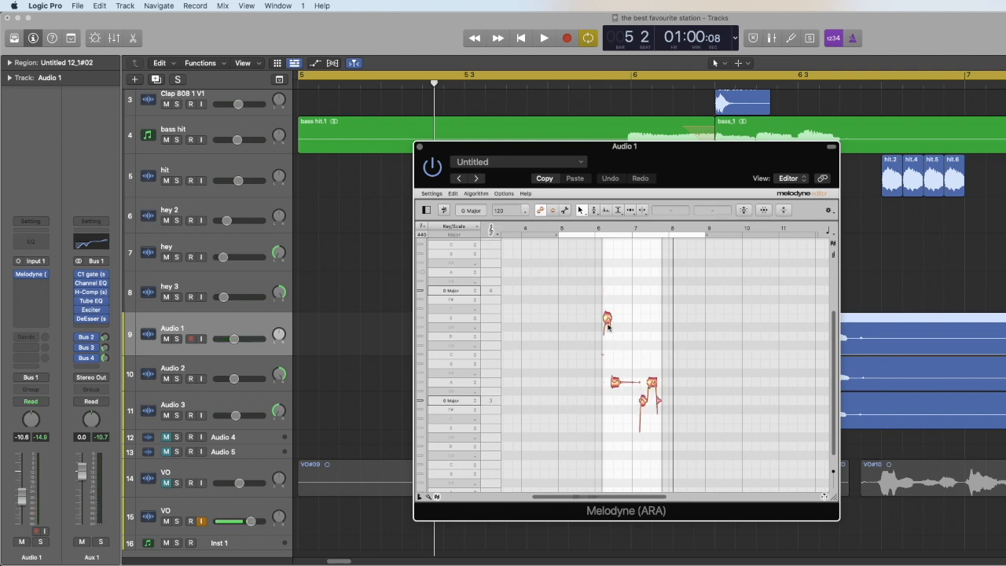
{"action": "left_click", "coordinate": [606, 386]}
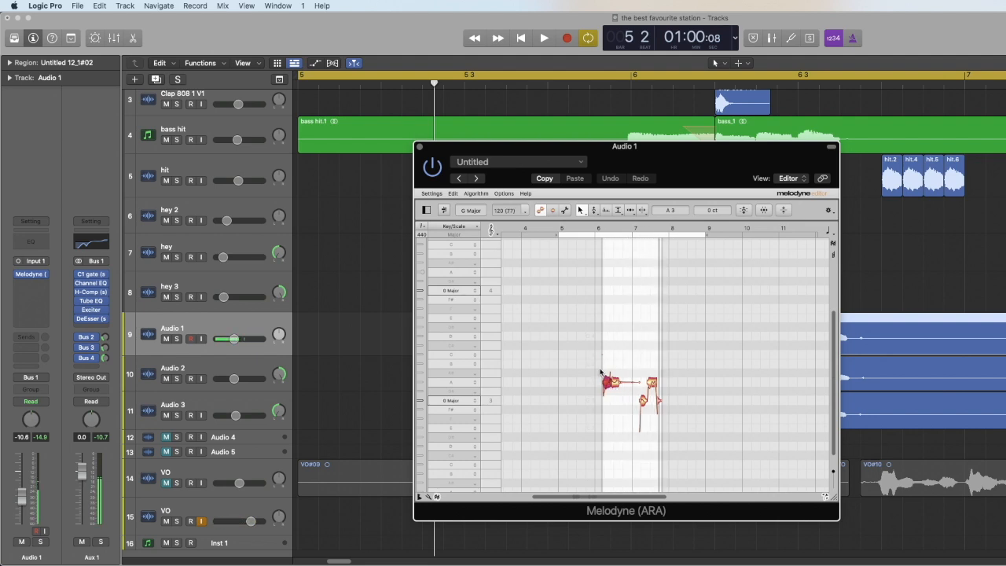
{"action": "key", "text": "super+z"}
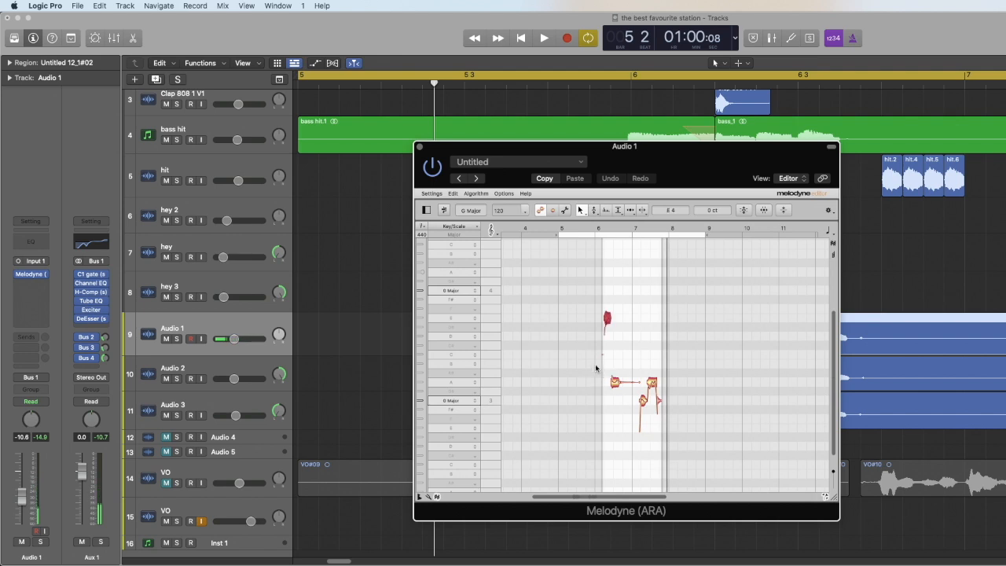
{"action": "left_click", "coordinate": [419, 148]}
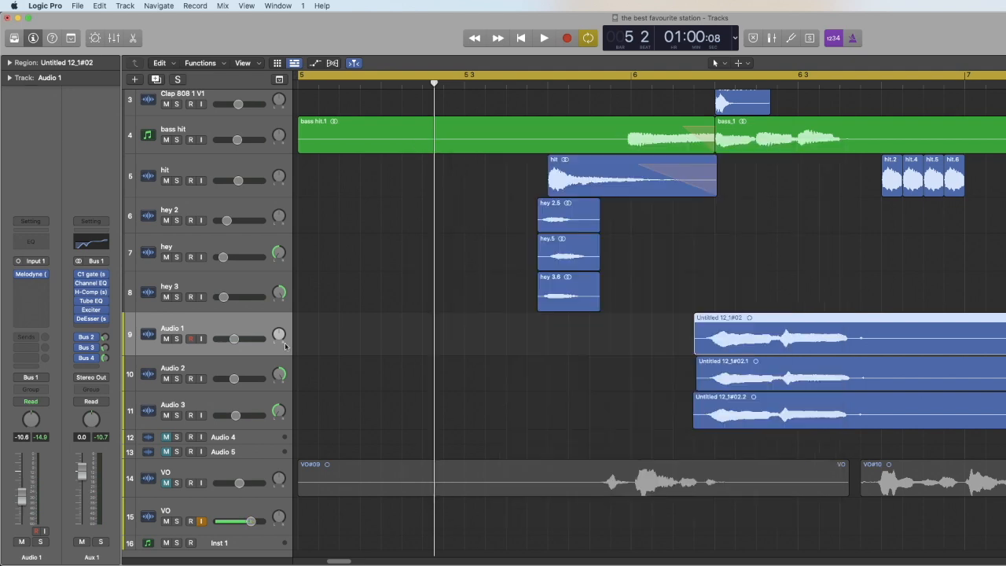
Step: Unmute the first VO track and play it together with the mix
{"action": "left_click", "coordinate": [167, 484]}
{"action": "scroll", "coordinate": [425, 383], "scroll_direction": "down", "scroll_amount": 2}
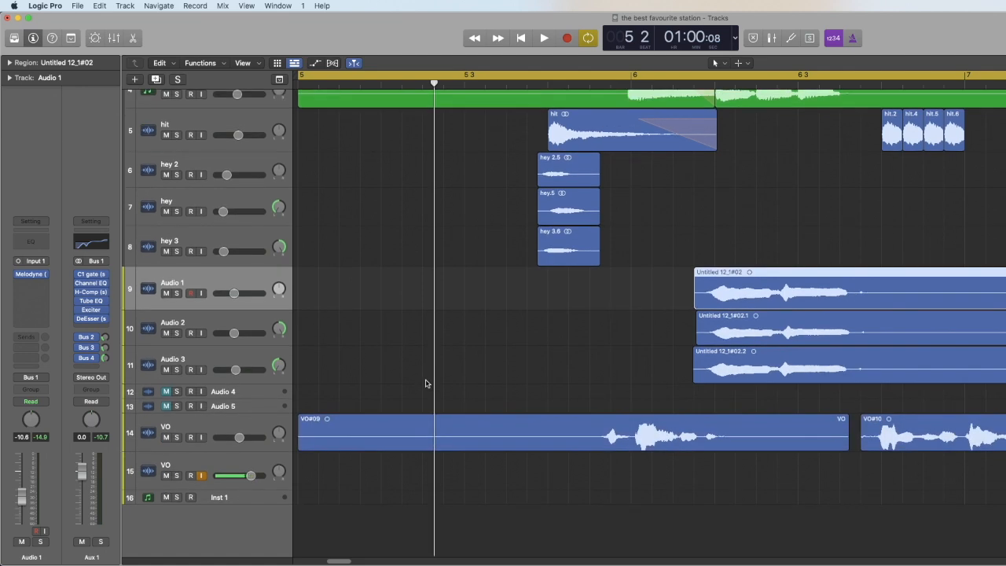
{"action": "key", "text": "space"}
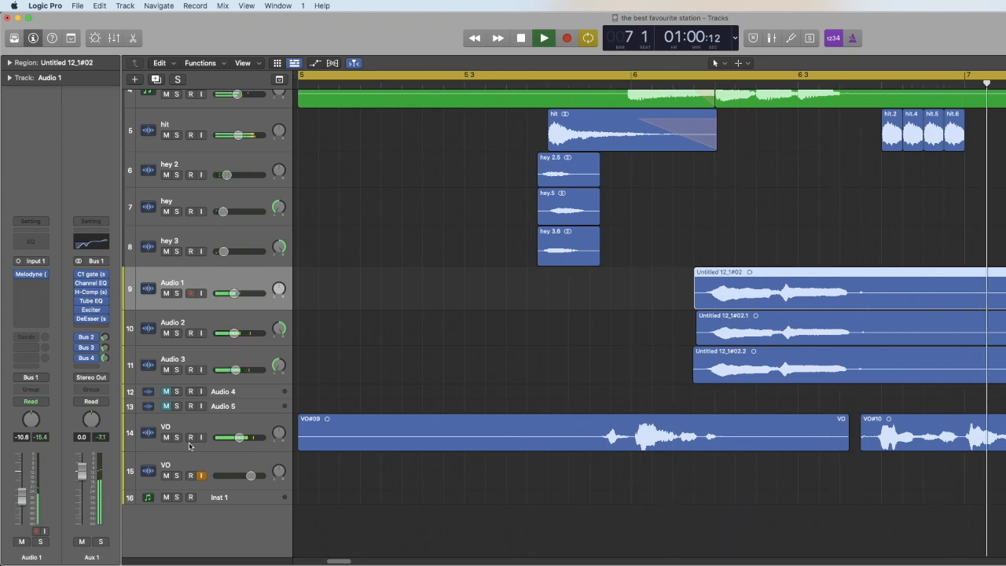
{"action": "key", "text": "space"}
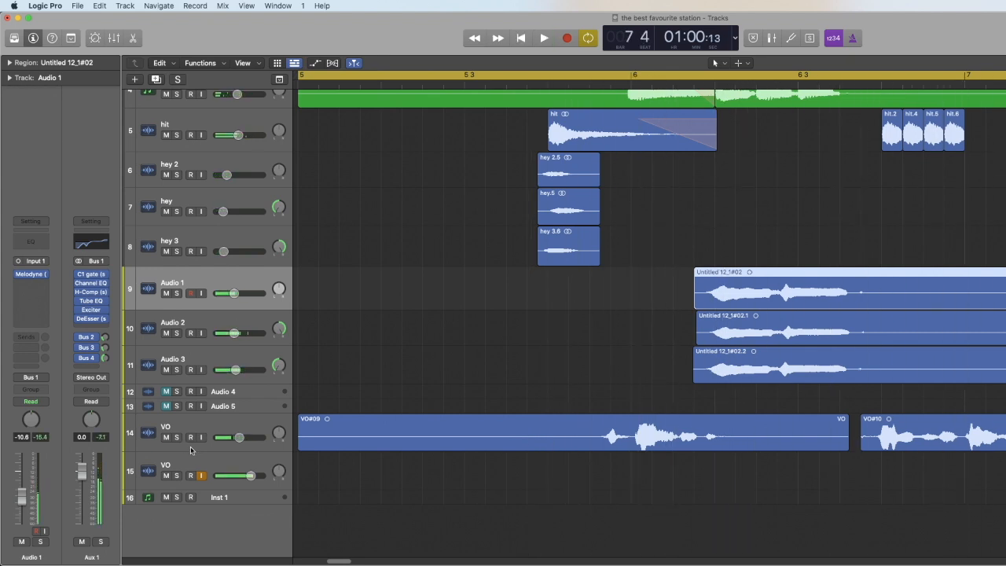
Step: Open Melodyne on the first VO track, place its window clear of the VO regions, and solo both VO tracks
{"action": "left_click", "coordinate": [207, 429]}
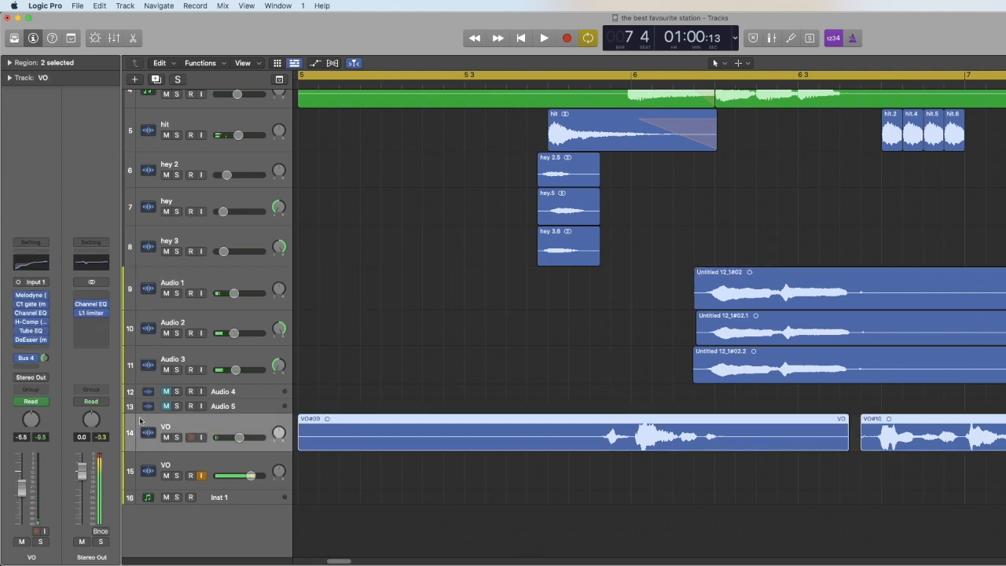
{"action": "left_click", "coordinate": [31, 295]}
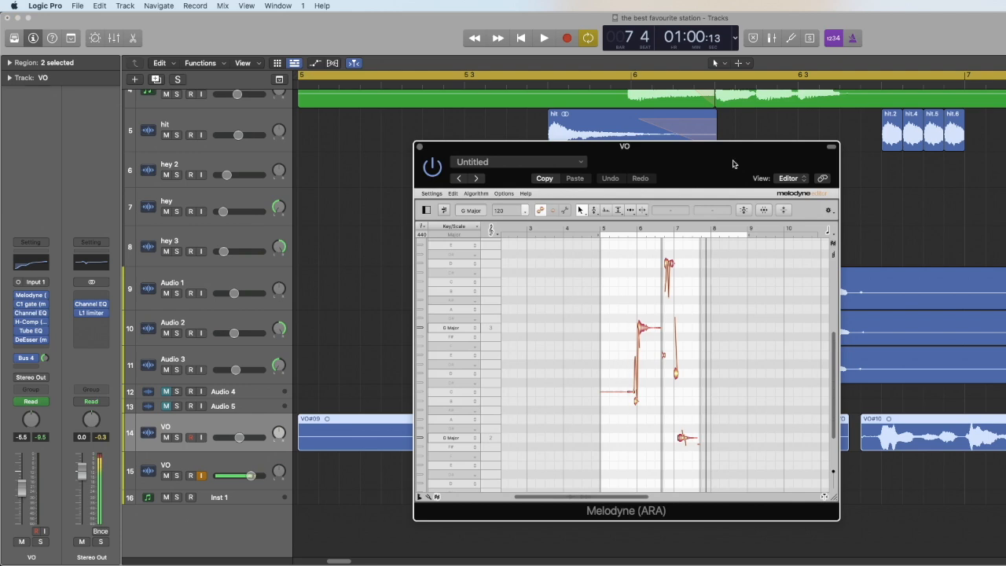
{"action": "left_click_drag", "start_coordinate": [733, 163], "coordinate": [1003, 35]}
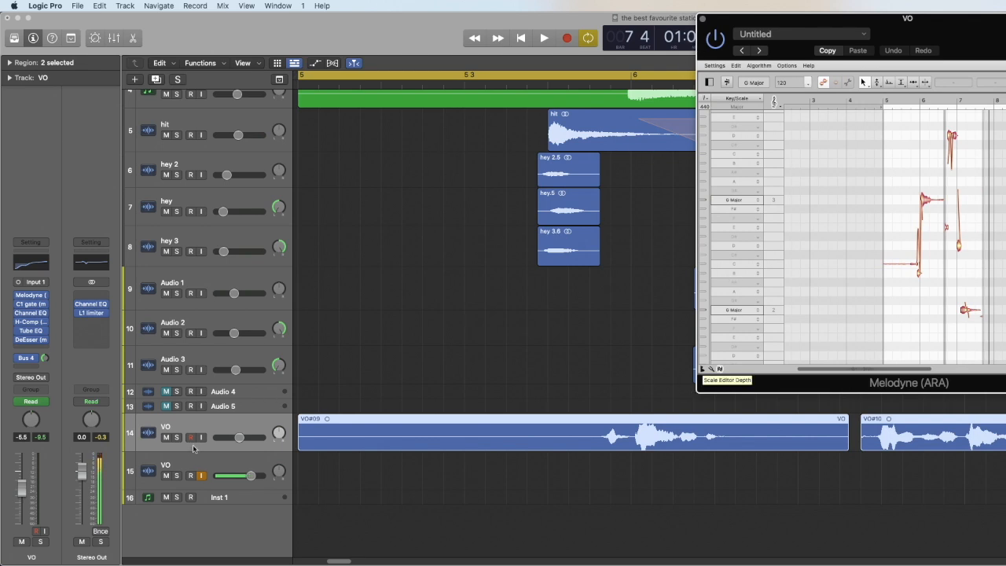
{"action": "left_click", "coordinate": [177, 476]}
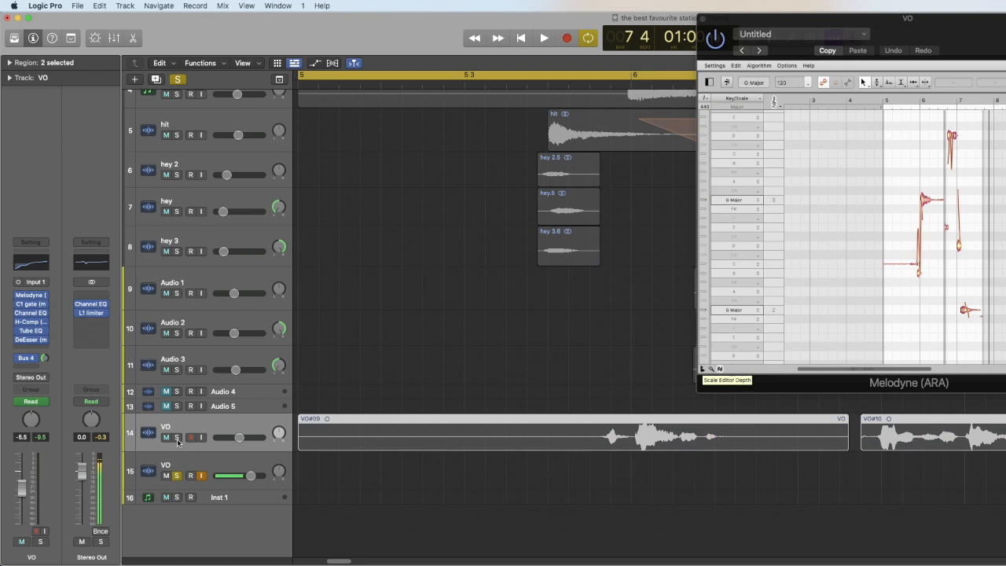
{"action": "left_click", "coordinate": [176, 437]}
Step: Compare the soloed VO with Melodyne bypassed and with it active, and close the editor
{"action": "left_click", "coordinate": [717, 38]}
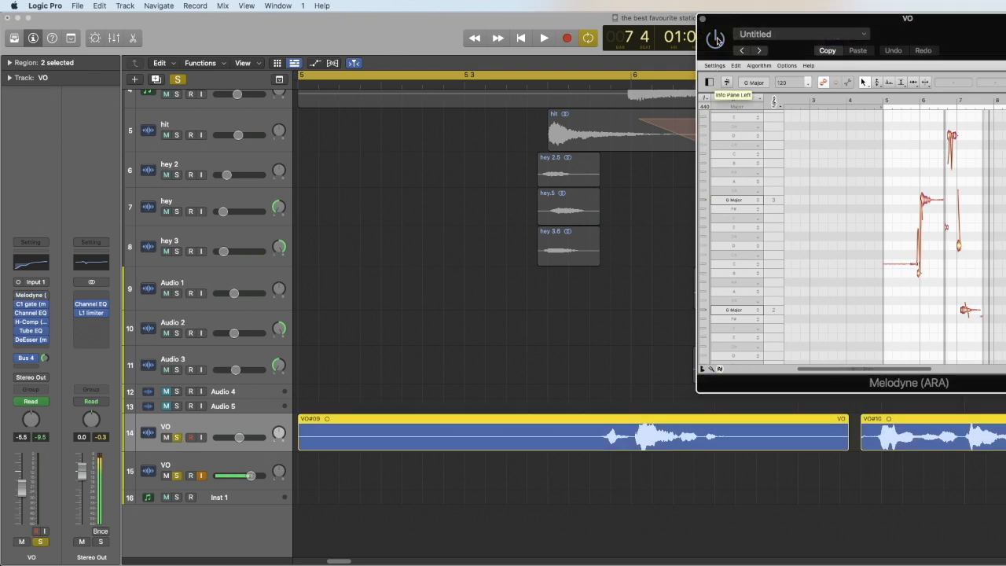
{"action": "left_click", "coordinate": [717, 37]}
{"action": "double_click", "coordinate": [533, 86]}
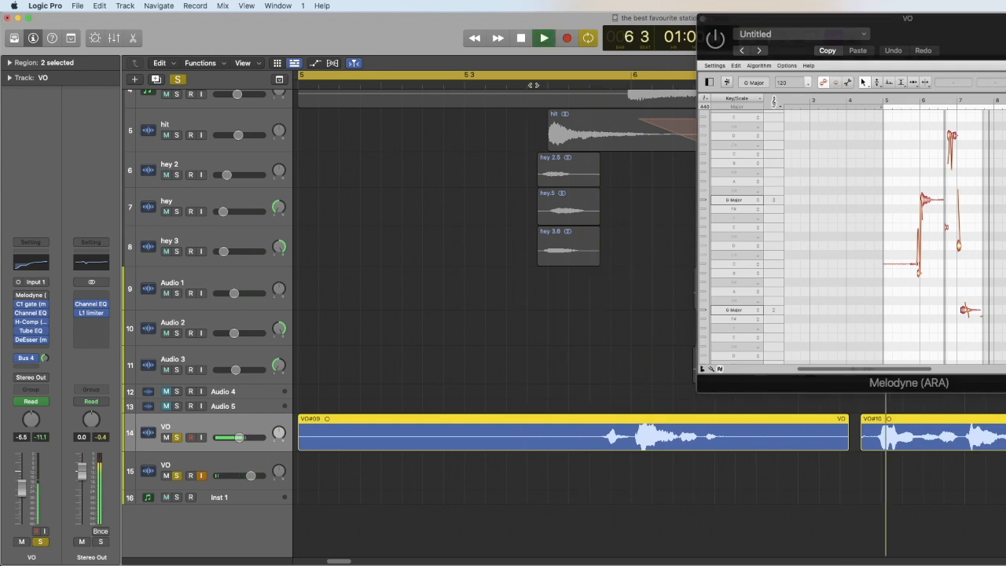
{"action": "key", "text": "space"}
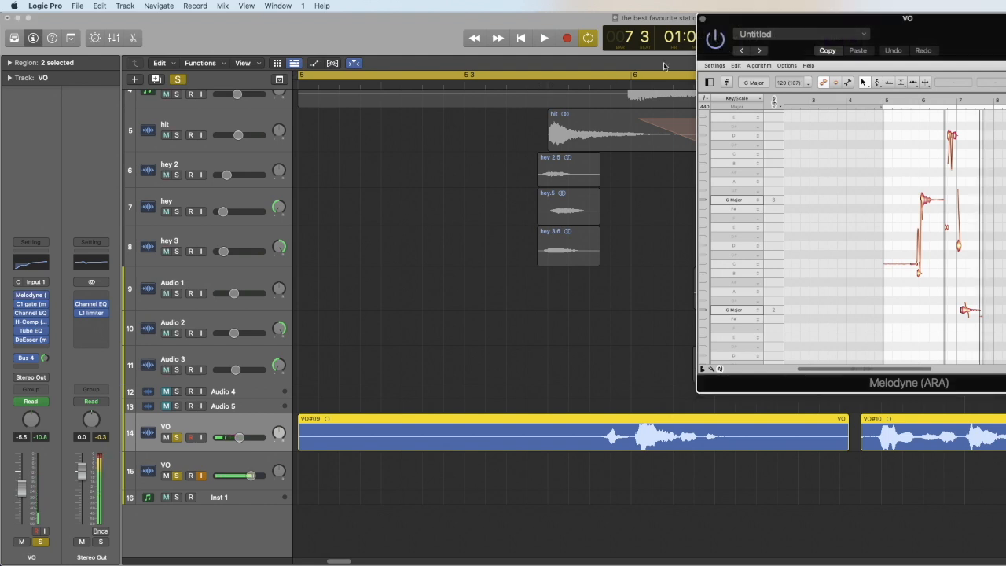
{"action": "double_click", "coordinate": [558, 87]}
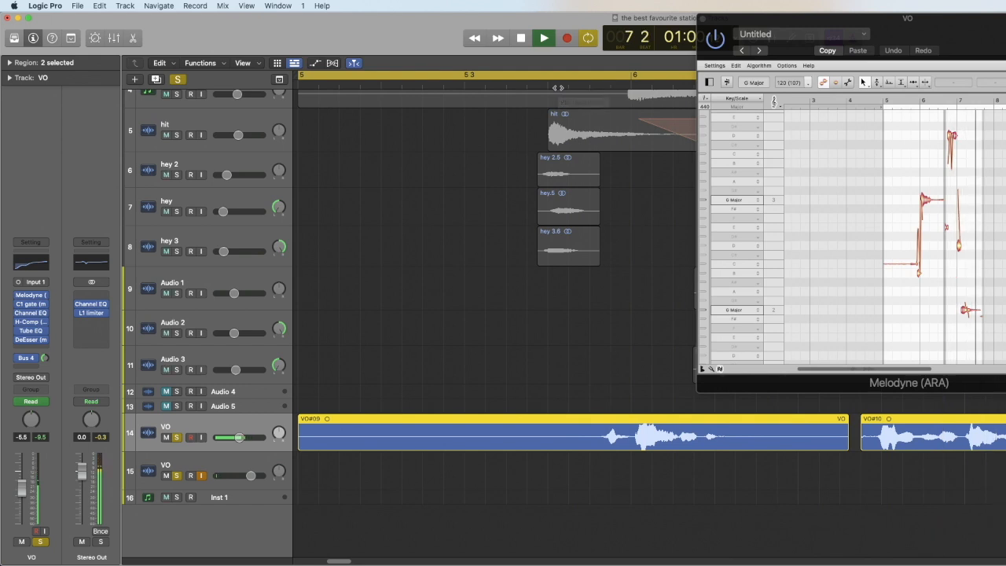
{"action": "key", "text": "space"}
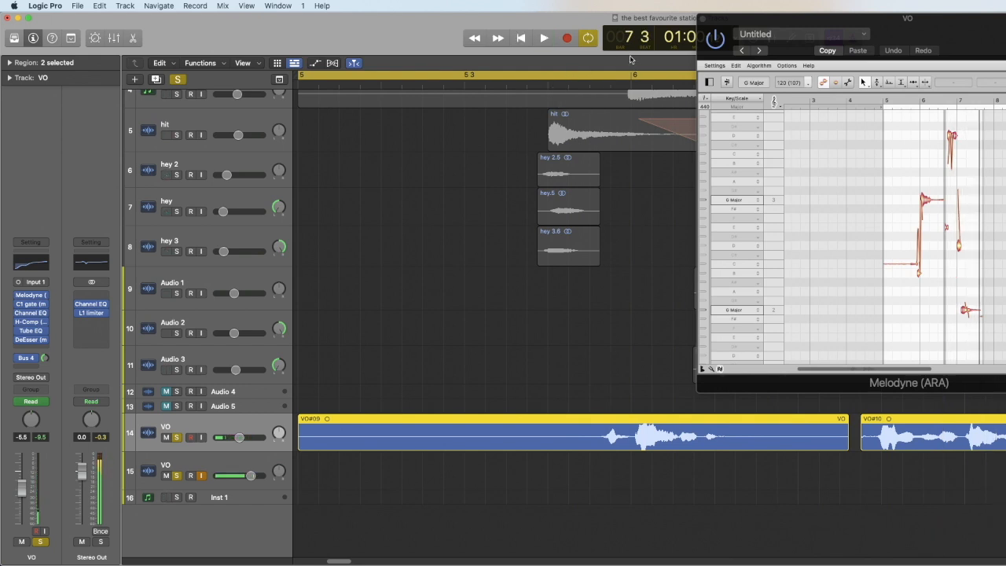
{"action": "left_click", "coordinate": [704, 19]}
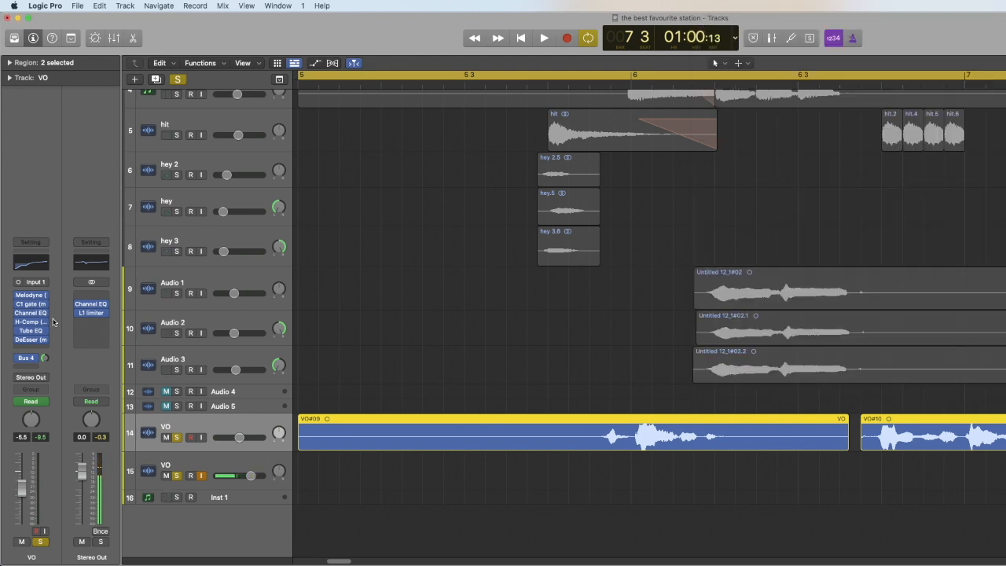
Step: Record-enable the first VO track with its volume at -5.2 dB and check its C1 gate on the live signal
{"action": "mouse_move", "coordinate": [33, 305]}
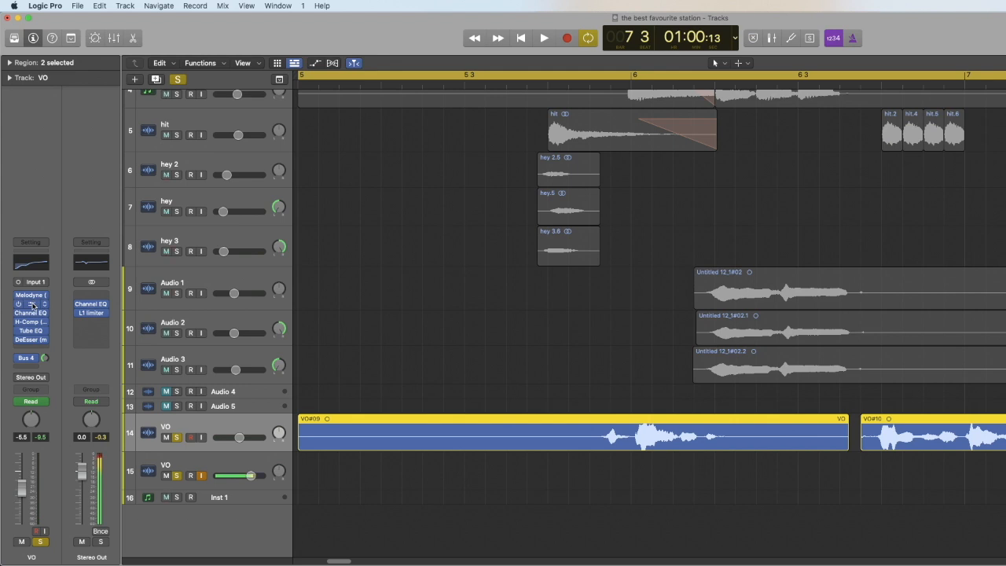
{"action": "left_click", "coordinate": [33, 305]}
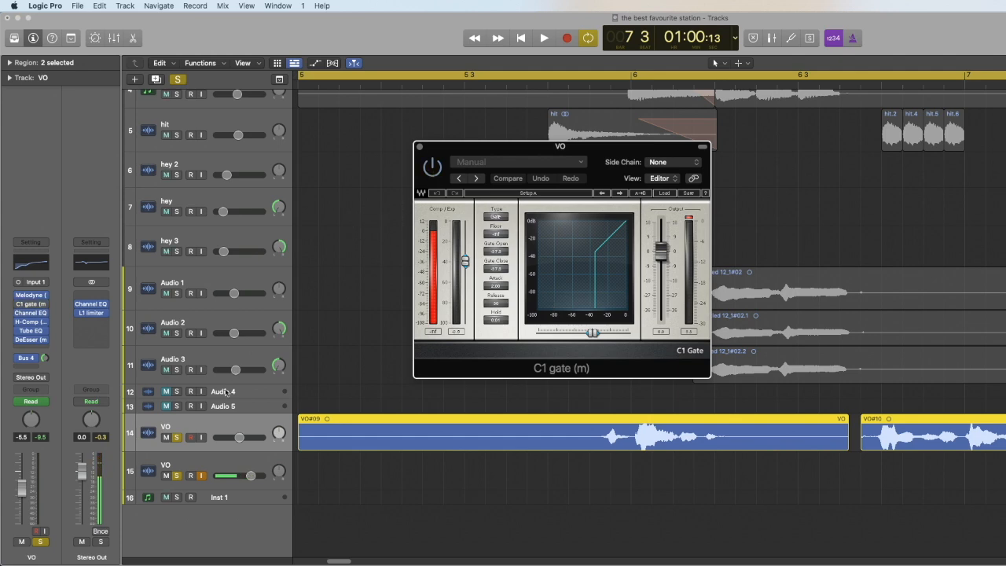
{"action": "left_click", "coordinate": [179, 438]}
{"action": "left_click", "coordinate": [189, 438]}
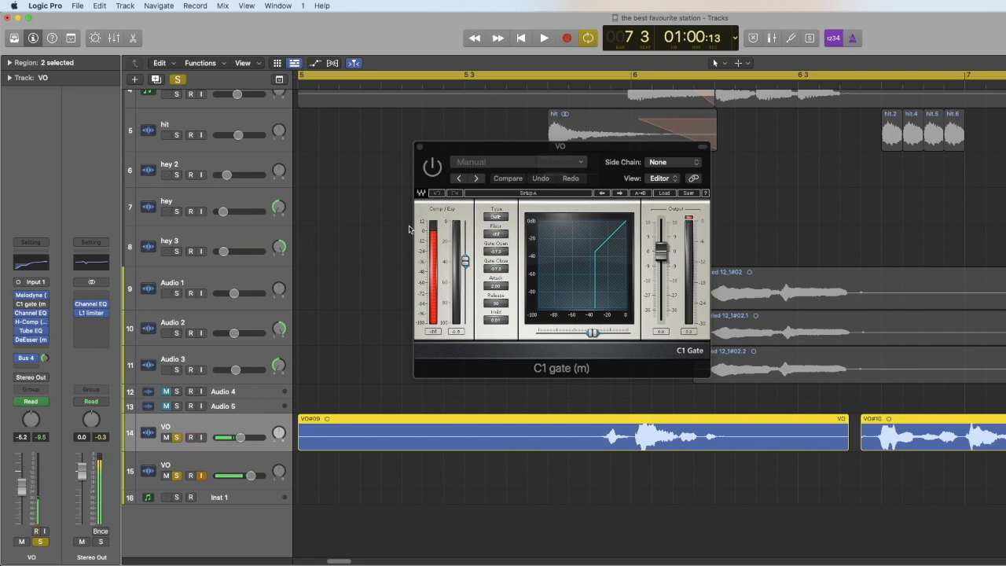
{"action": "left_click", "coordinate": [432, 169]}
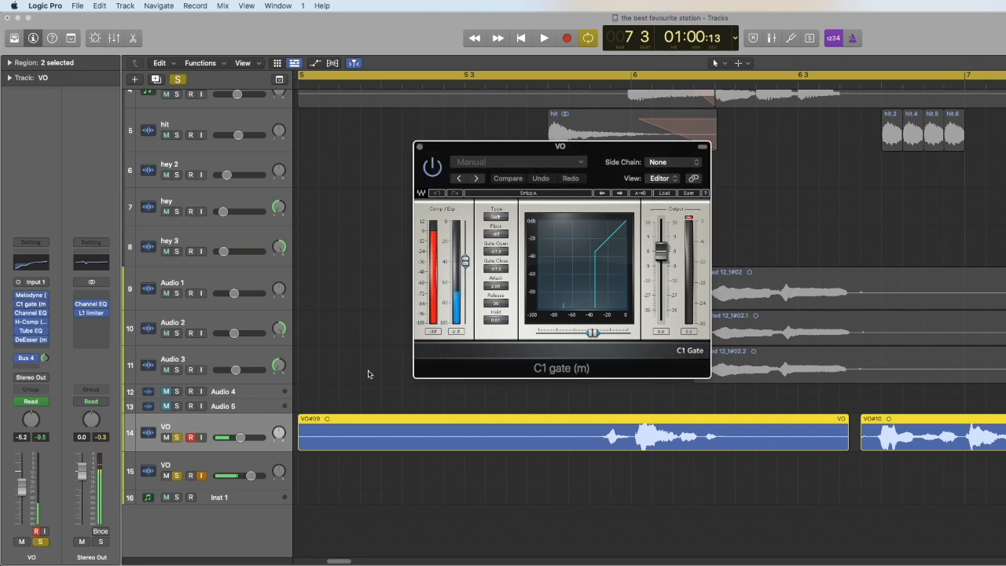
{"action": "left_click", "coordinate": [420, 147]}
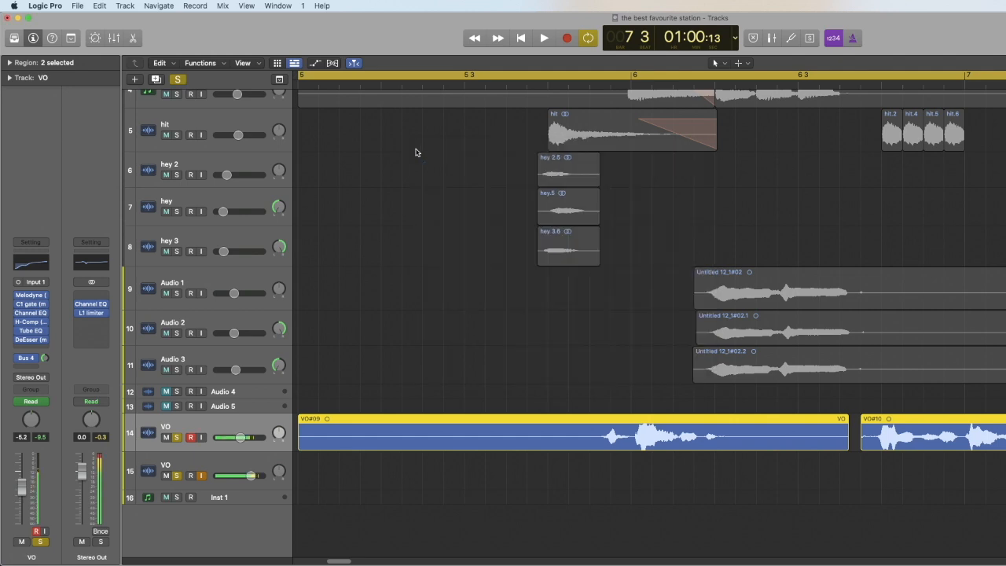
Step: Examine the low-frequency cut in the first VO track's Channel EQ and the compression settings in its H-Comp
{"action": "mouse_move", "coordinate": [18, 316]}
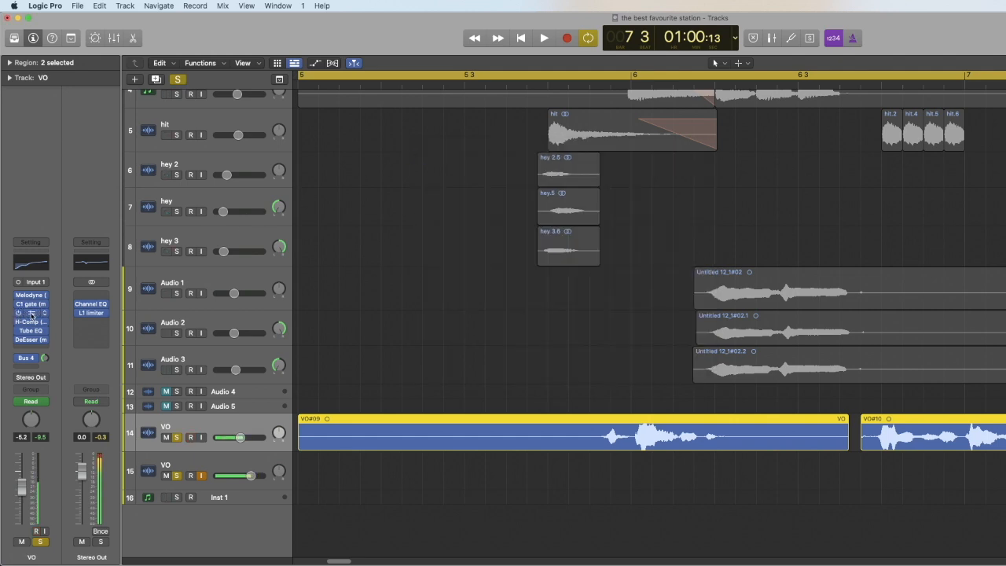
{"action": "left_click", "coordinate": [32, 313]}
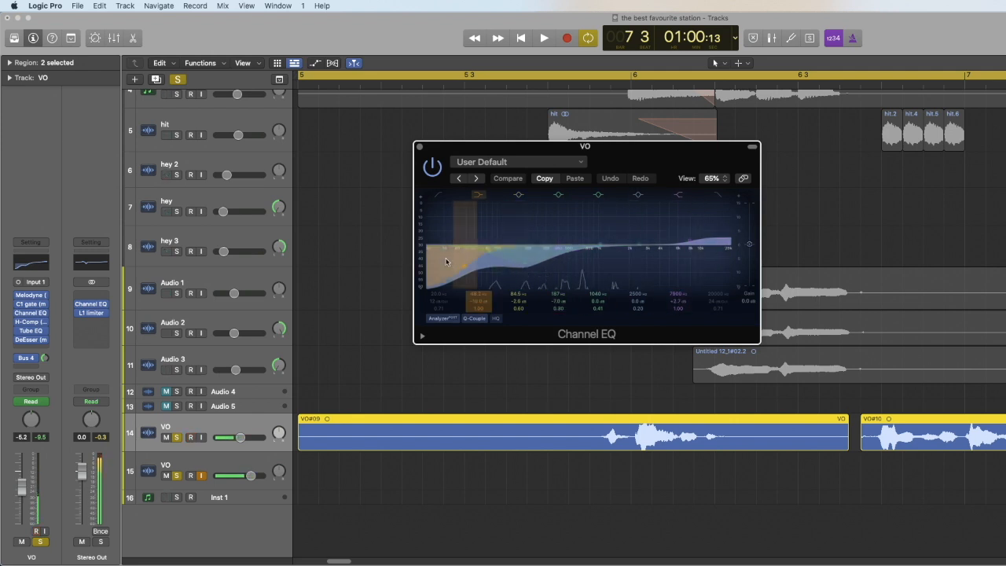
{"action": "left_click_drag", "start_coordinate": [491, 256], "coordinate": [492, 253]}
{"action": "left_click", "coordinate": [419, 147]}
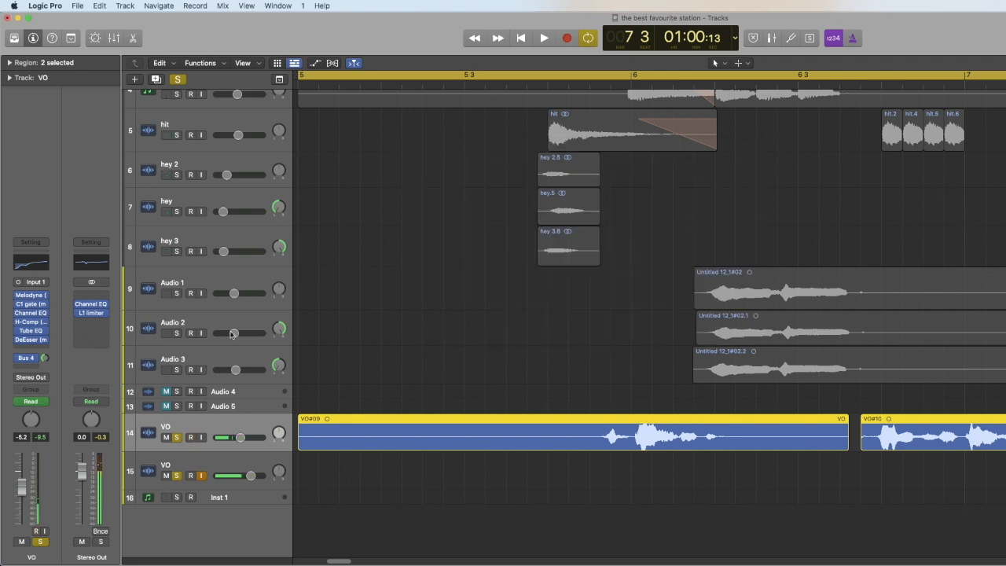
{"action": "left_click", "coordinate": [27, 322]}
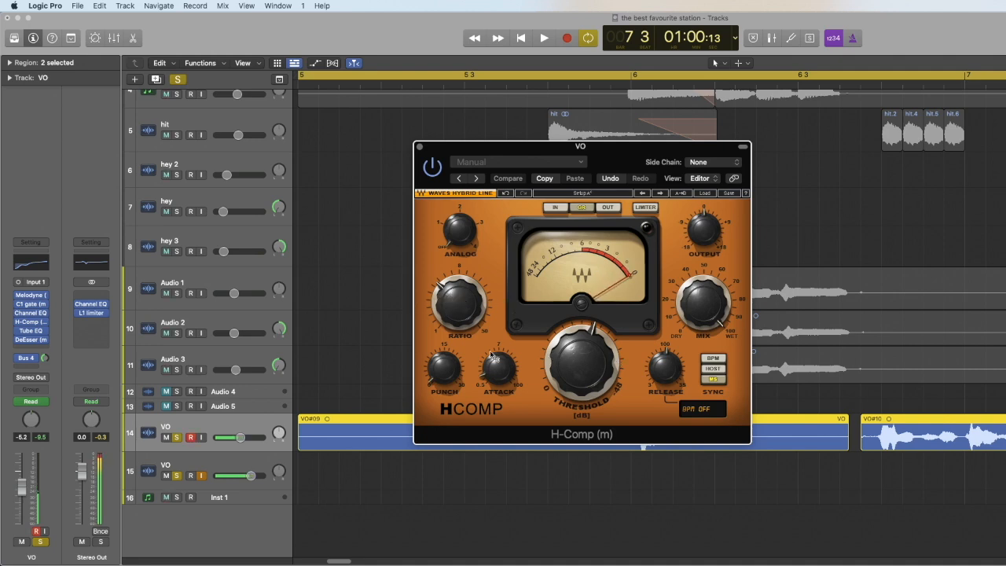
{"action": "left_click", "coordinate": [419, 148]}
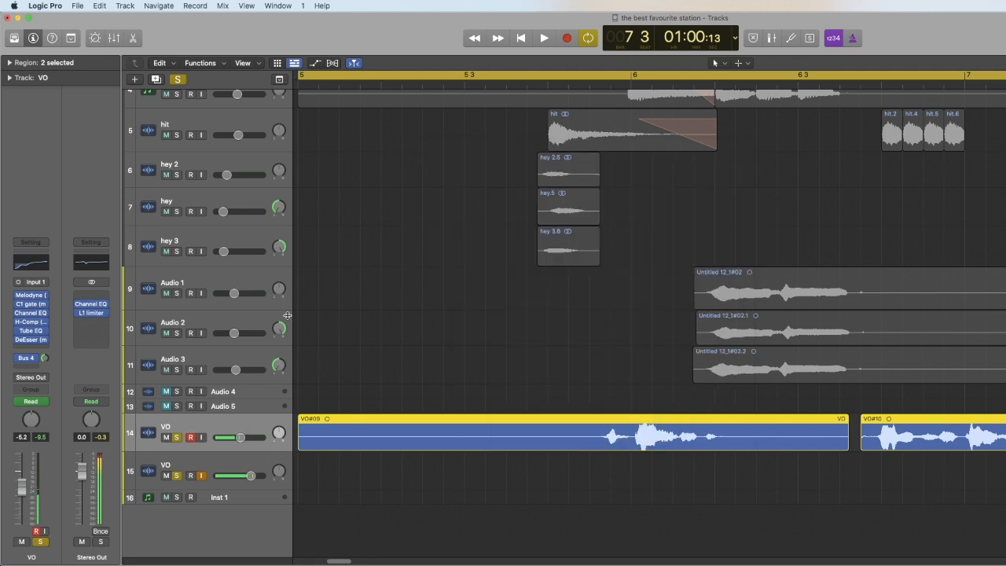
Step: Examine the Vintage Tube EQ and DeEsser settings on the first VO track
{"action": "left_click", "coordinate": [33, 332]}
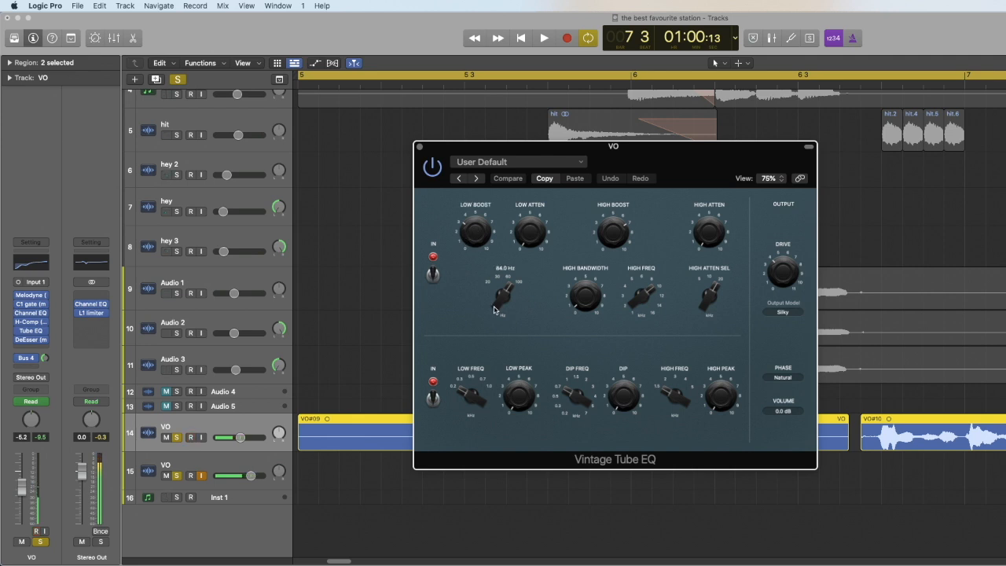
{"action": "left_click", "coordinate": [419, 147]}
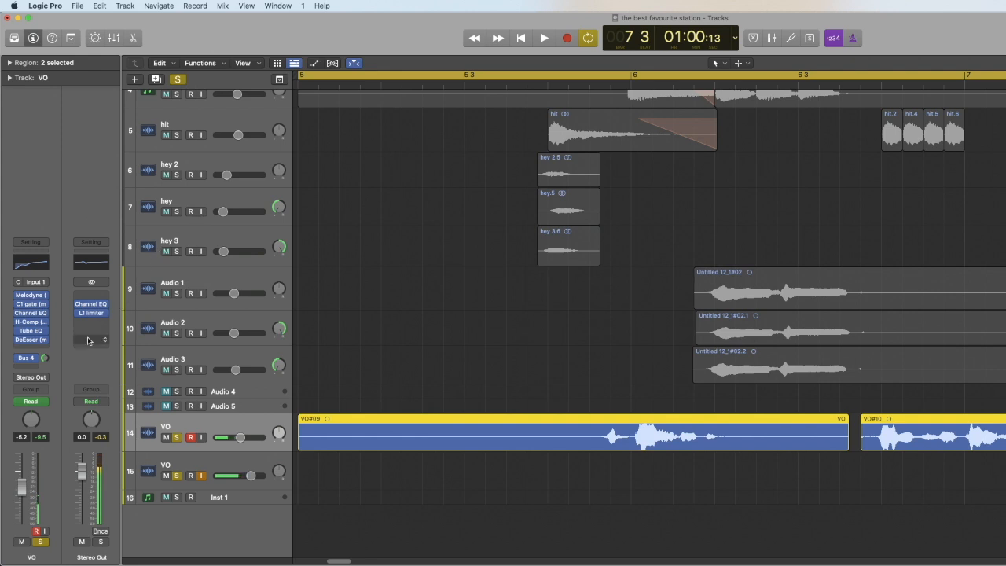
{"action": "left_click", "coordinate": [28, 340]}
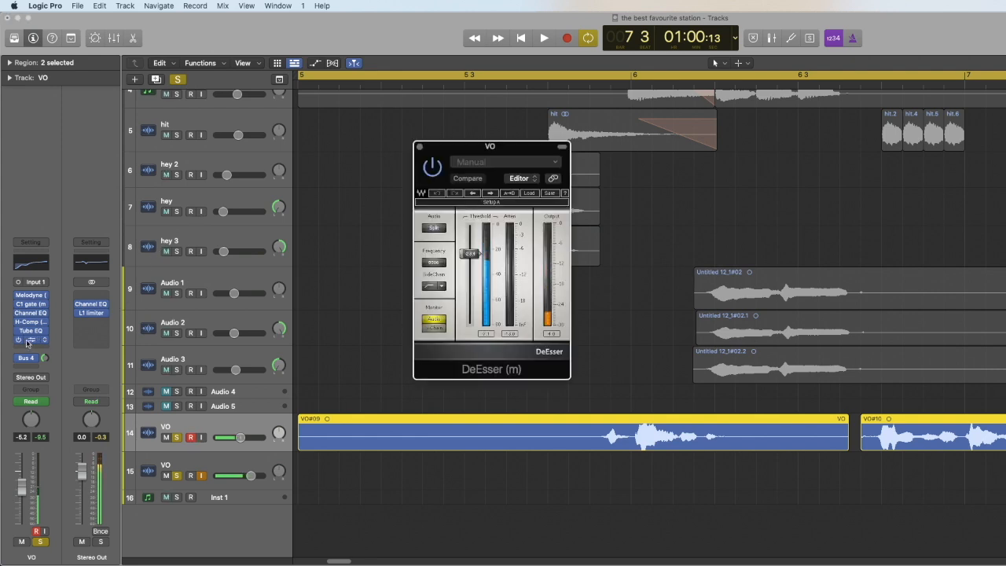
{"action": "left_click", "coordinate": [420, 147]}
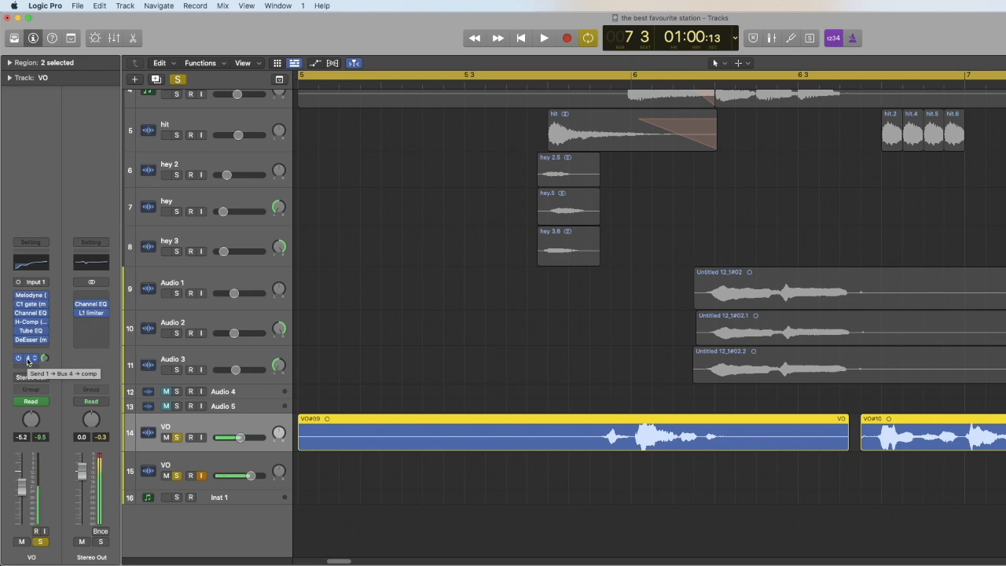
Step: Show the mixer and examine the H-Comp on the comp bus that the VO track's Bus 4 send feeds
{"action": "left_click", "coordinate": [112, 39]}
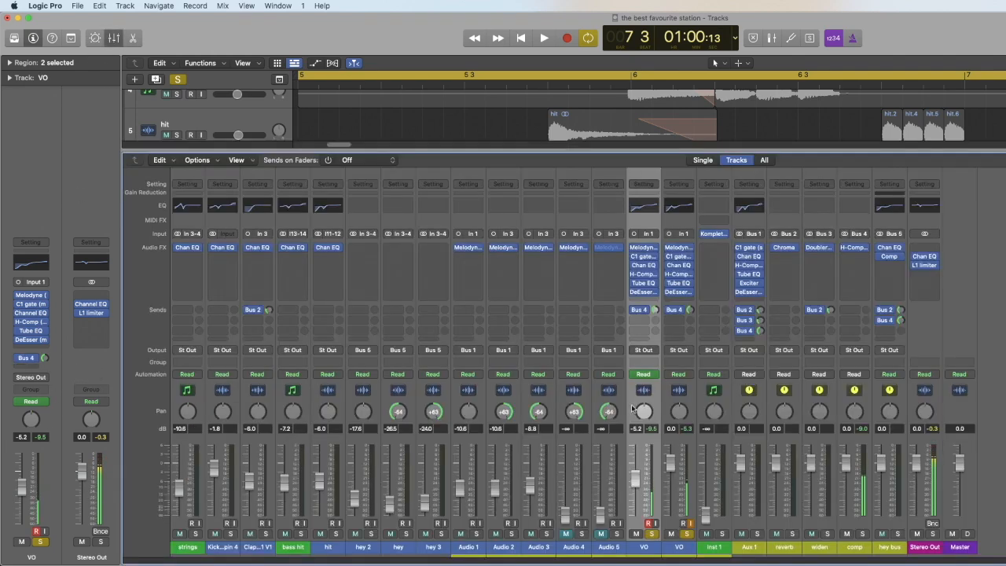
{"action": "left_click", "coordinate": [857, 248]}
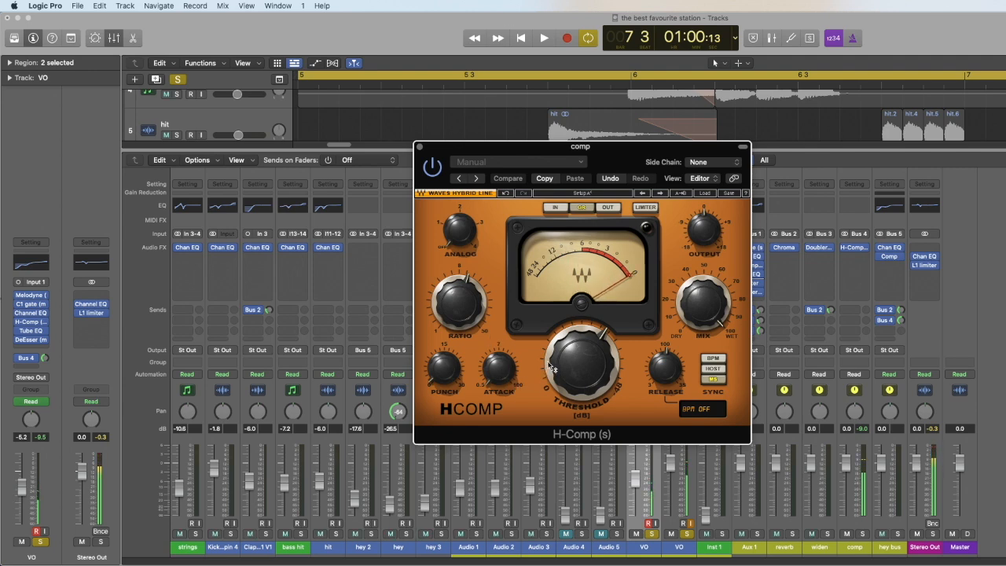
{"action": "left_click", "coordinate": [438, 173]}
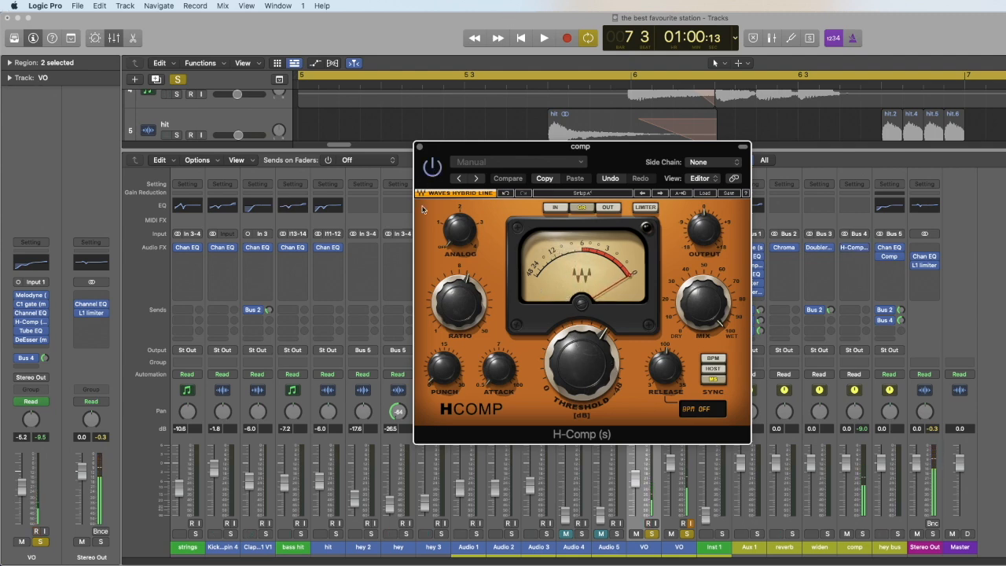
{"action": "left_click", "coordinate": [420, 147]}
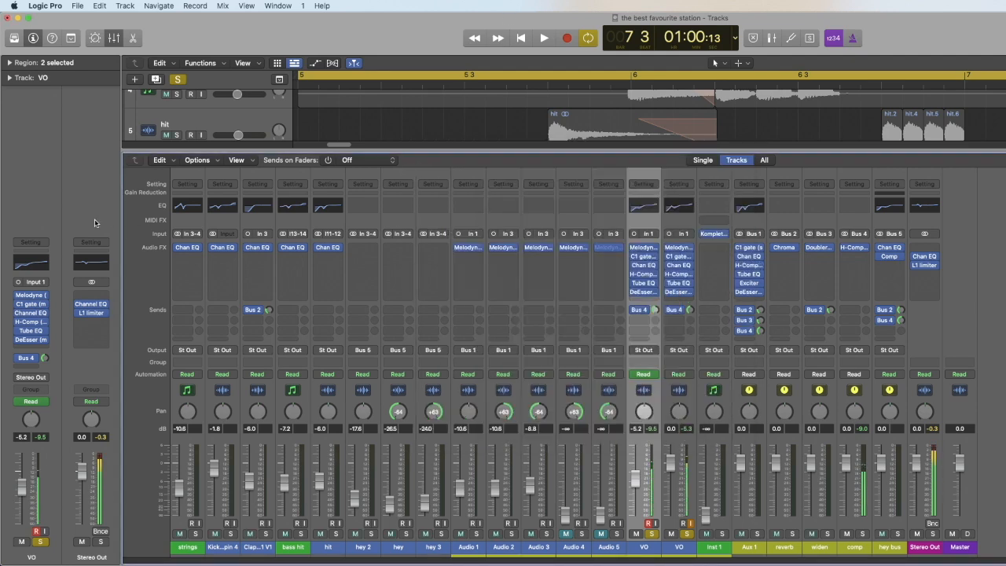
Step: Hide the mixer and examine the Channel EQ and L1 limiter settings on the Stereo Out channel
{"action": "left_click", "coordinate": [112, 39]}
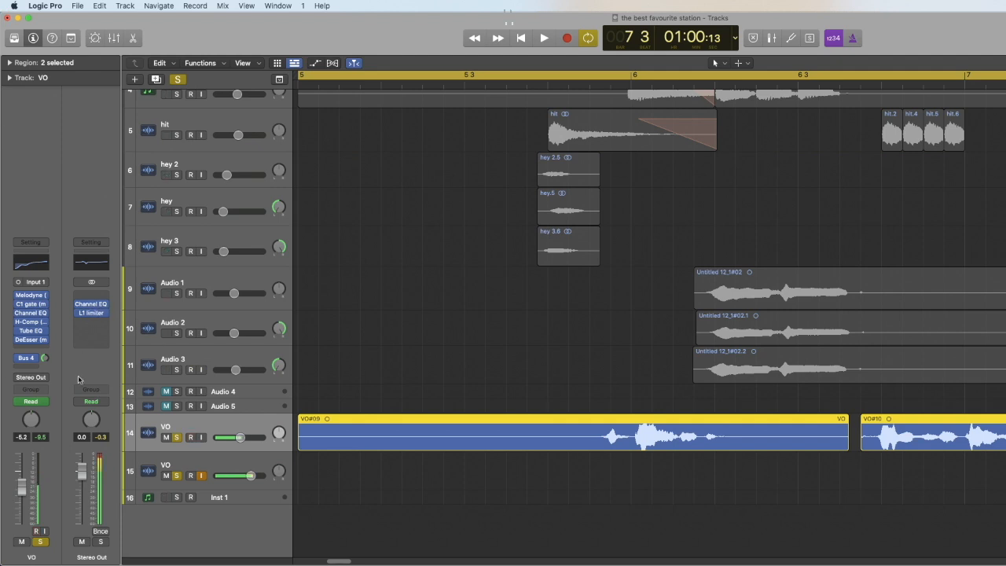
{"action": "mouse_move", "coordinate": [79, 317]}
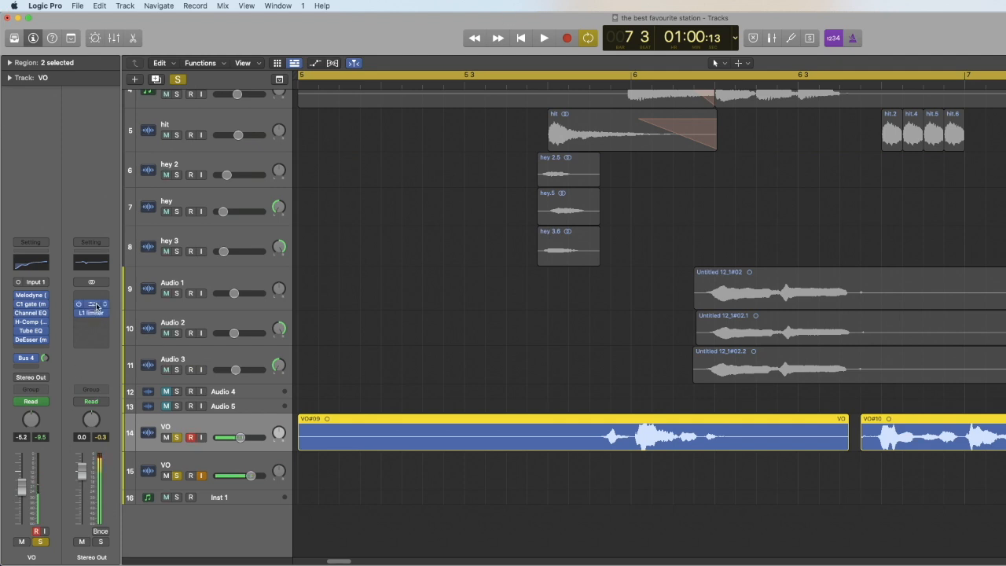
{"action": "left_click", "coordinate": [96, 304]}
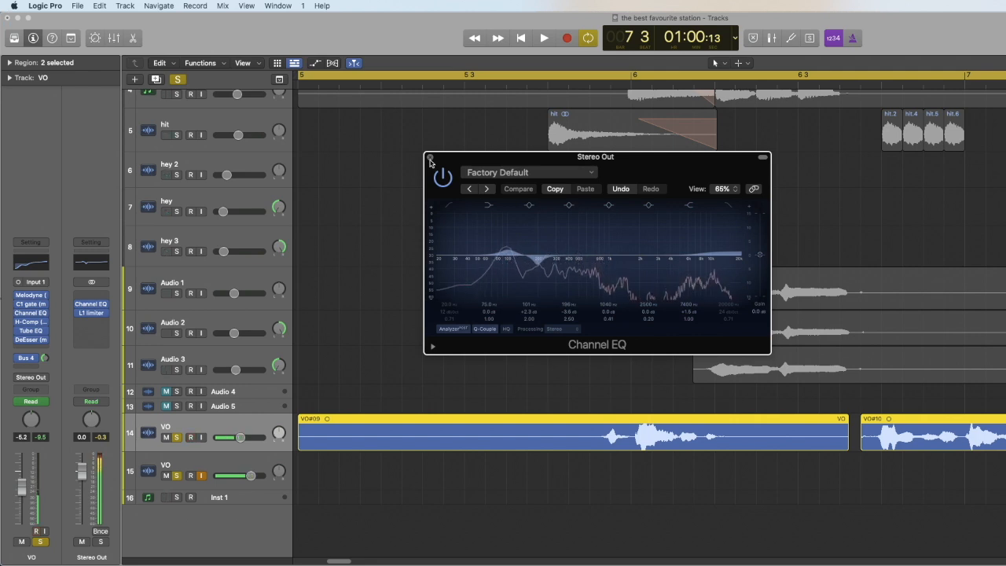
{"action": "left_click", "coordinate": [430, 159]}
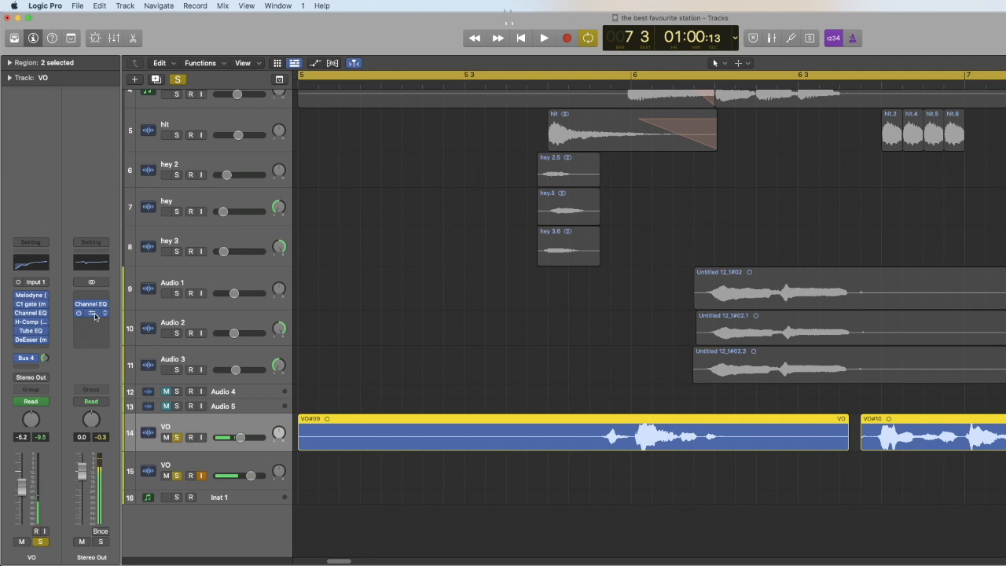
{"action": "left_click", "coordinate": [96, 316]}
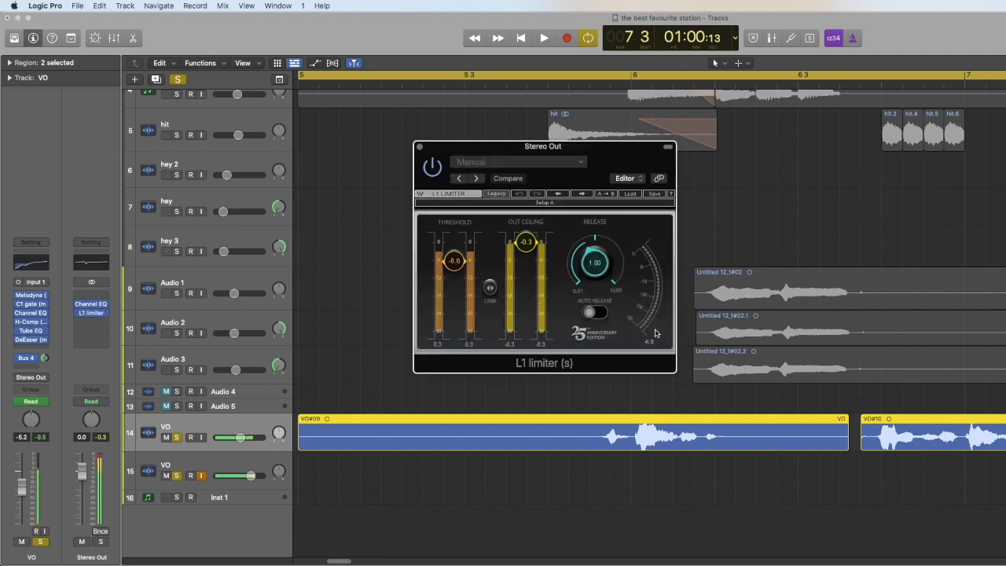
{"action": "left_click", "coordinate": [418, 147]}
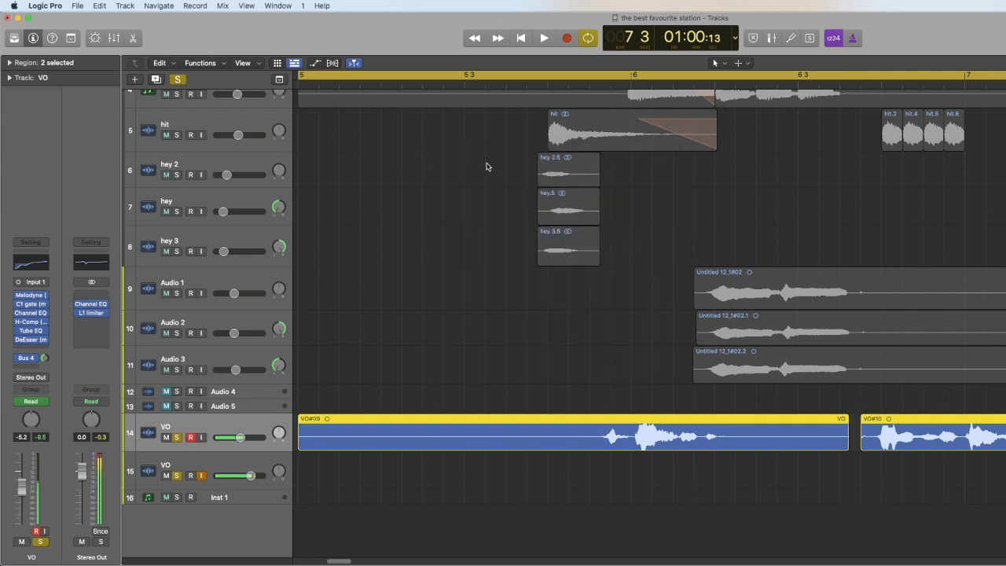
Step: Turn off solo on both VO tracks and play back the full jingle mix
{"action": "key", "text": "space"}
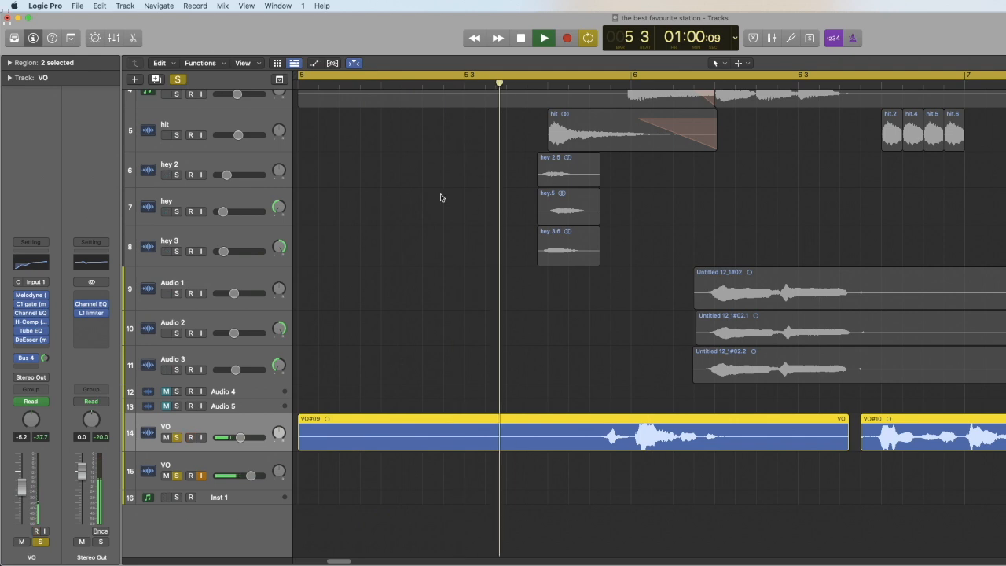
{"action": "key", "text": "space"}
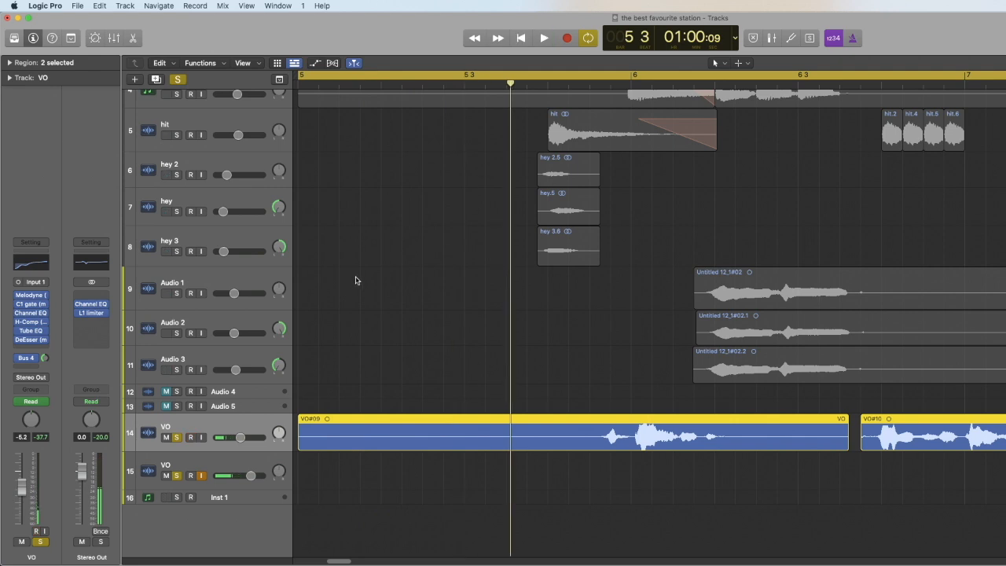
{"action": "left_click", "coordinate": [178, 438]}
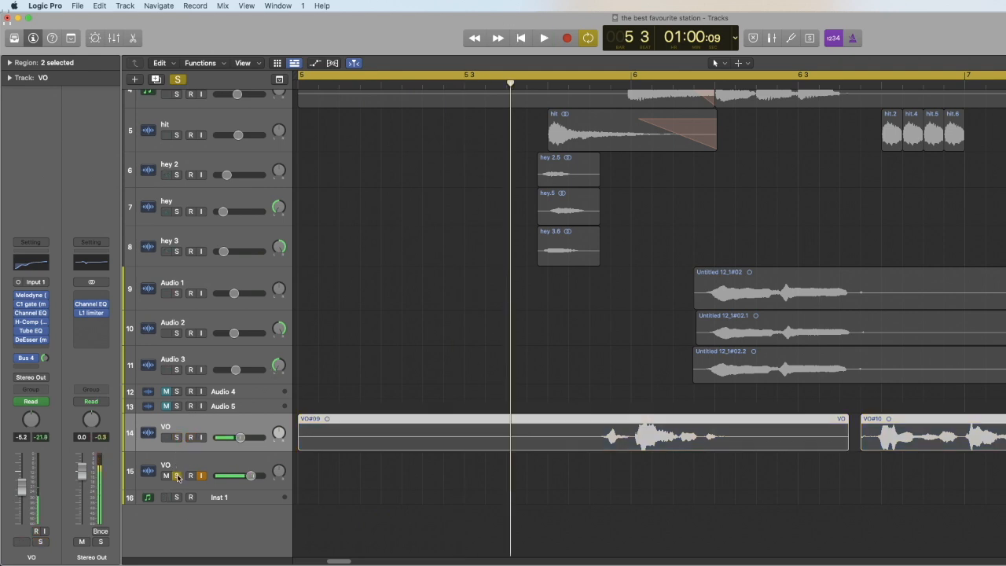
{"action": "left_click", "coordinate": [178, 476]}
{"action": "key", "text": "space"}
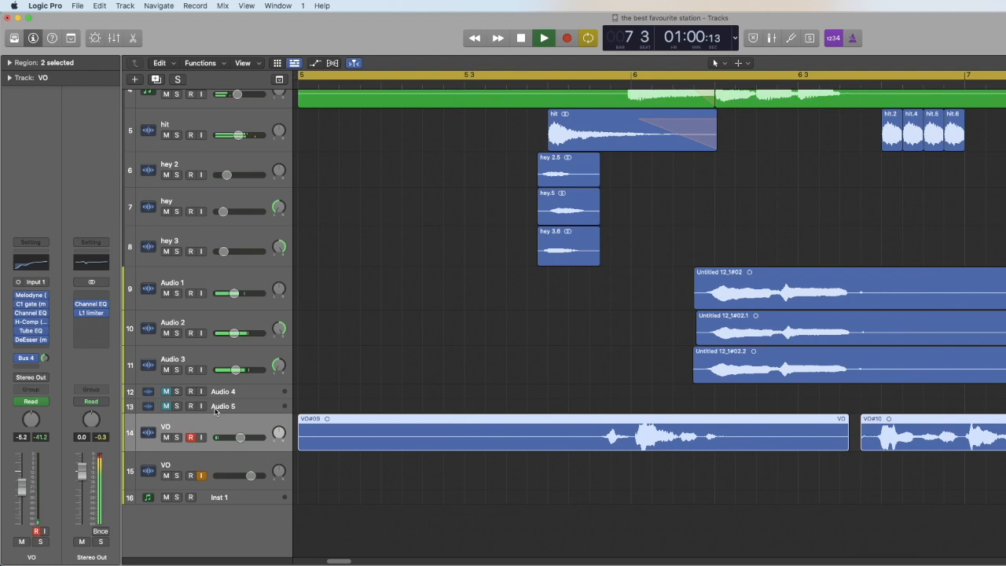
{"action": "key", "text": "space"}
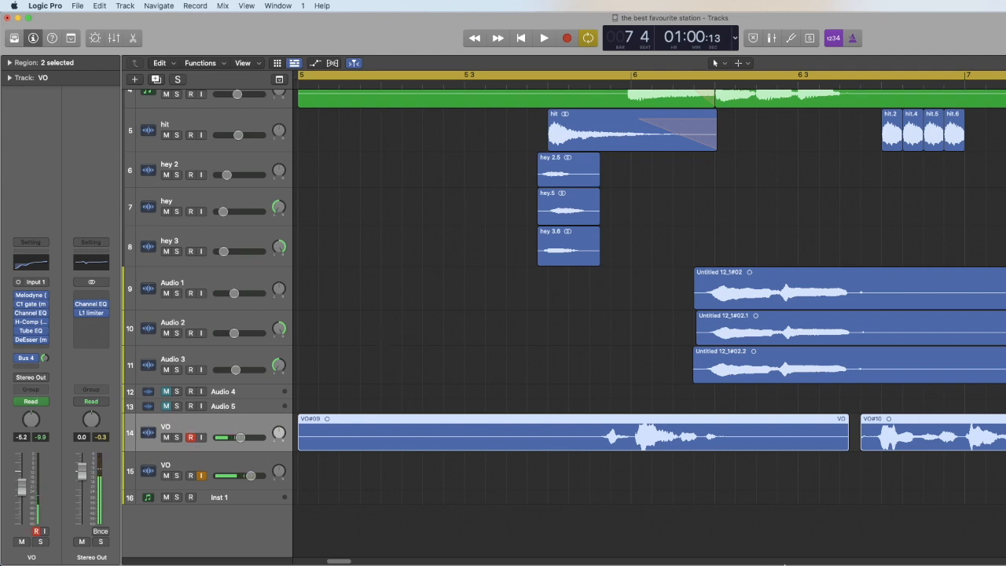
{"action": "mouse_move", "coordinate": [790, 563]}
{"action": "left_click", "coordinate": [883, 542]}
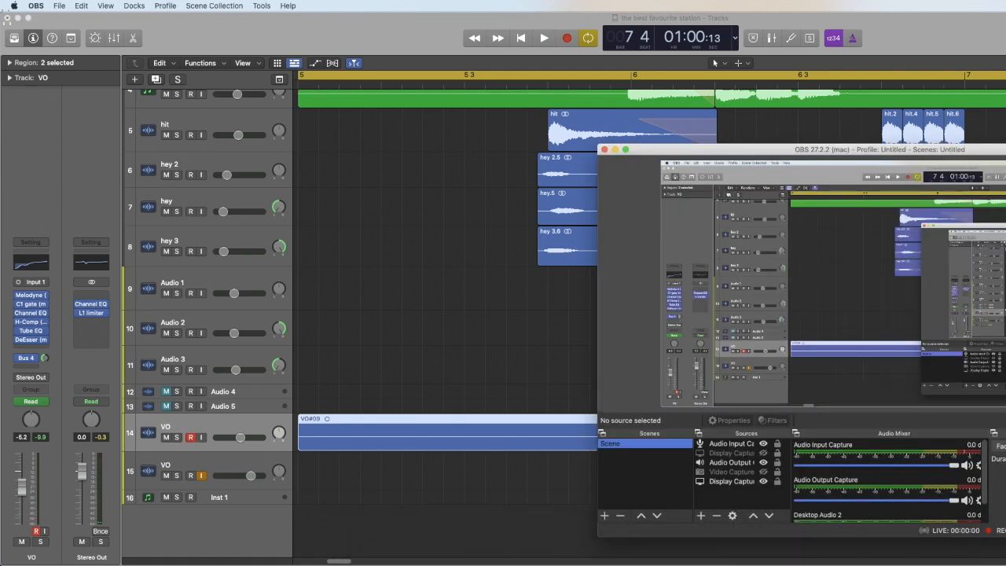